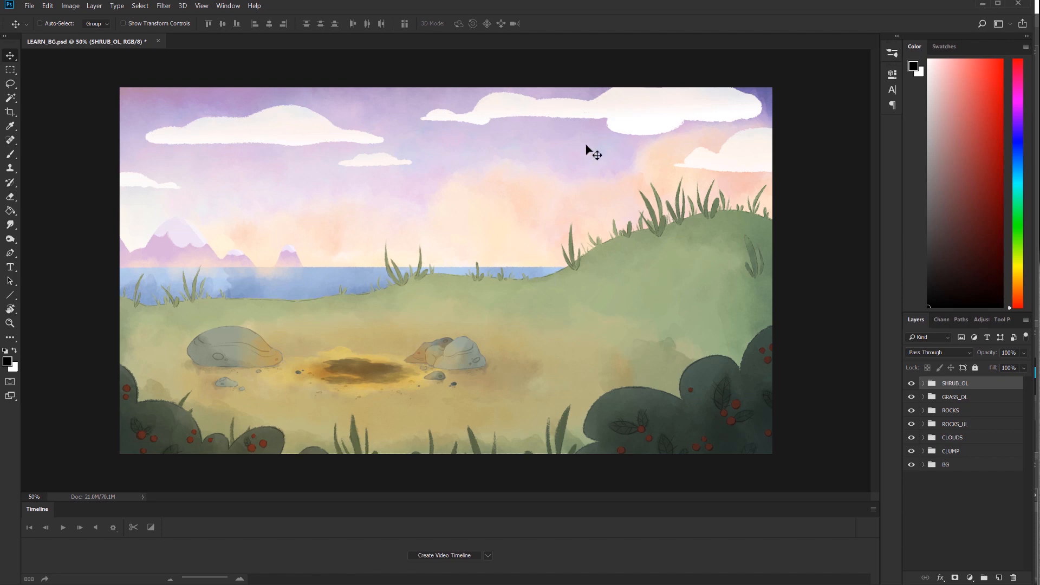
Examine the SHRUB_OL group by hiding and showing its artwork and looking at the layer it contains
left_click(911, 384)
left_click(911, 383)
left_click(924, 383)
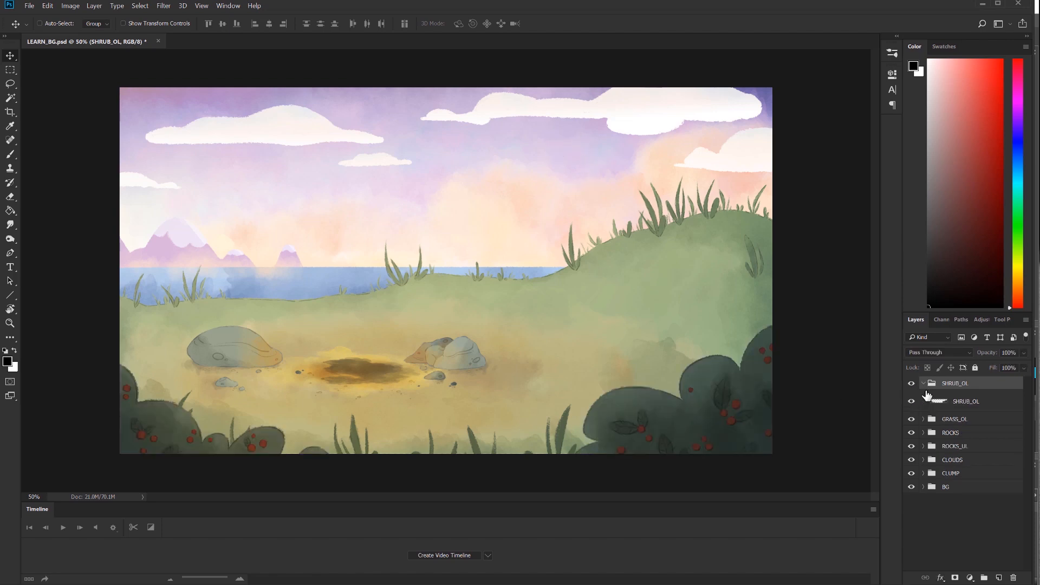
left_click(923, 383)
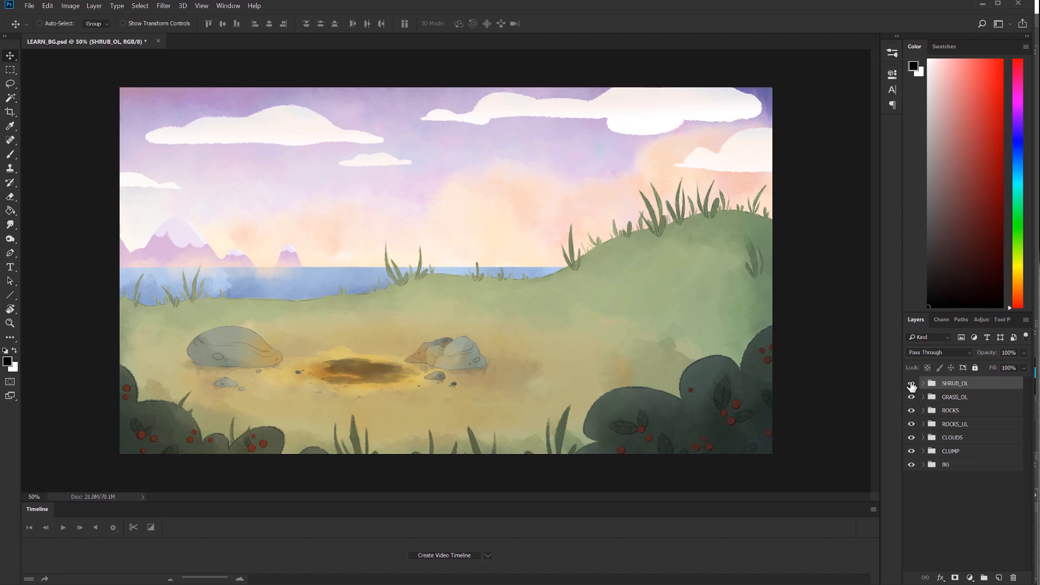
left_click(911, 383)
left_click(911, 384)
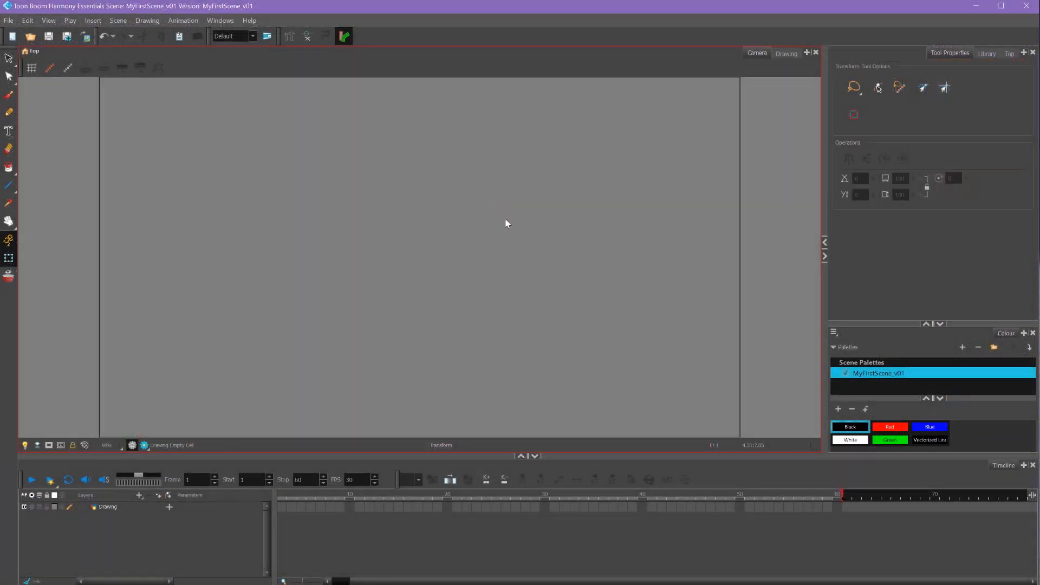
In Toon Boom Harmony, start an image import of LEARN_BG.psd from the ASSETS folder with the default layer options
left_click(9, 20)
mouse_move(63, 130)
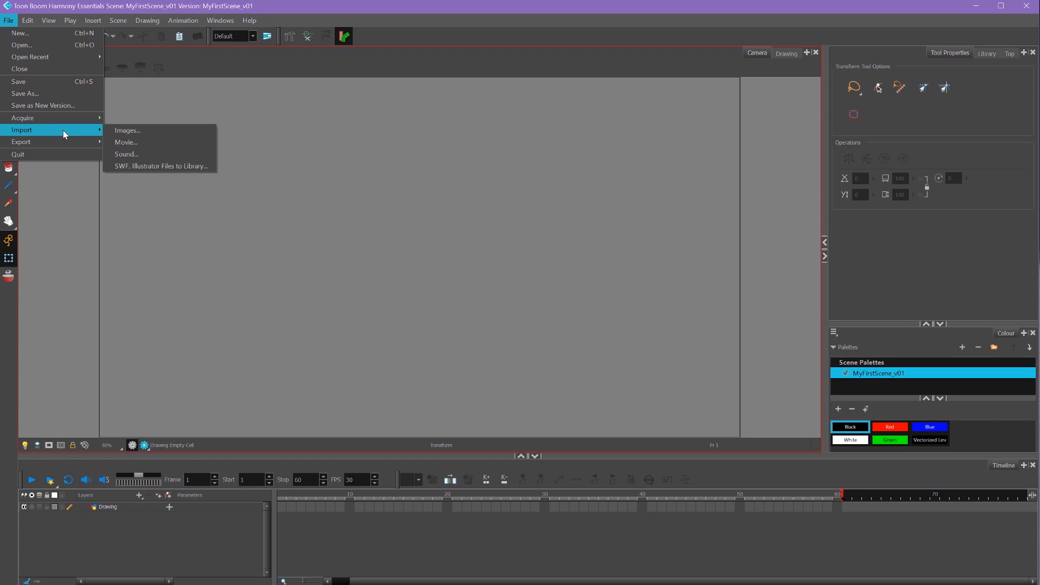
left_click(148, 133)
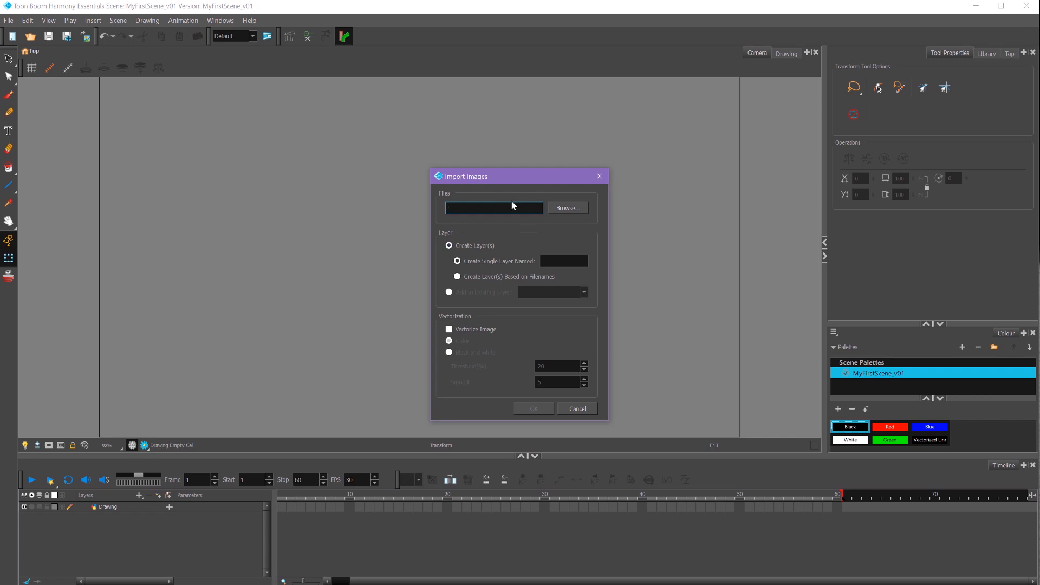
left_click(568, 207)
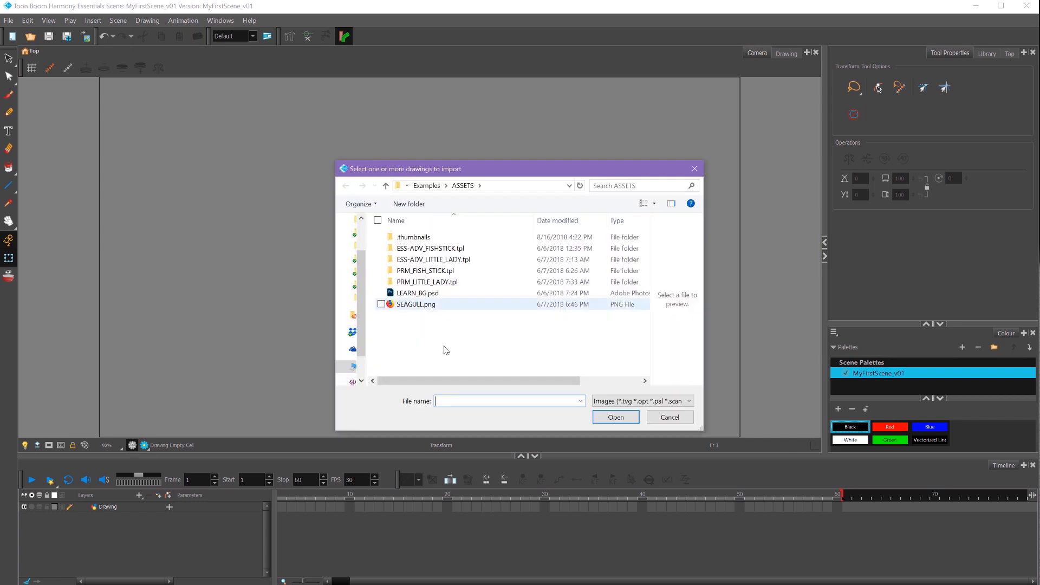
left_click(436, 296)
left_click(606, 417)
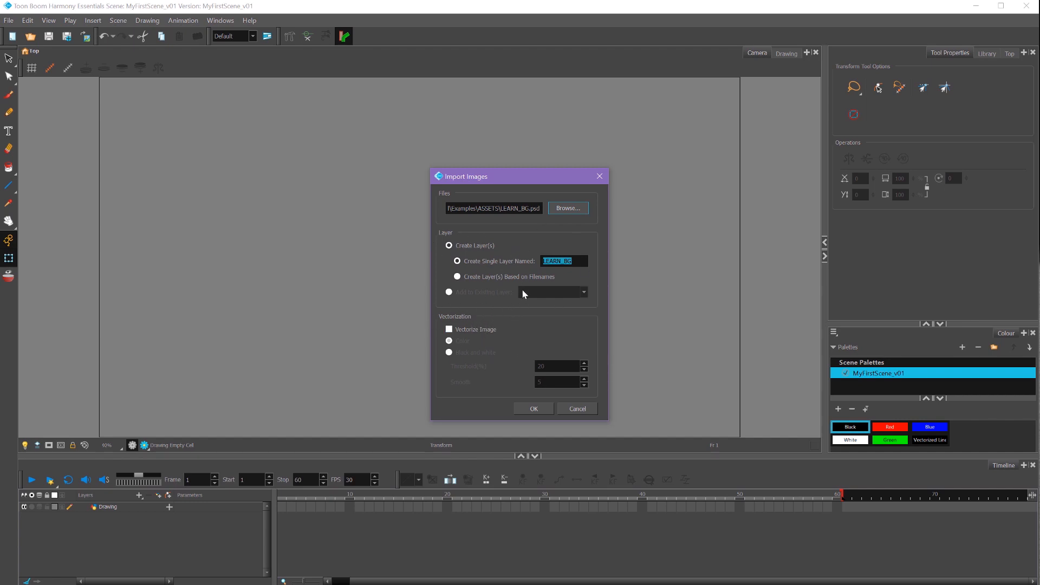
left_click(534, 409)
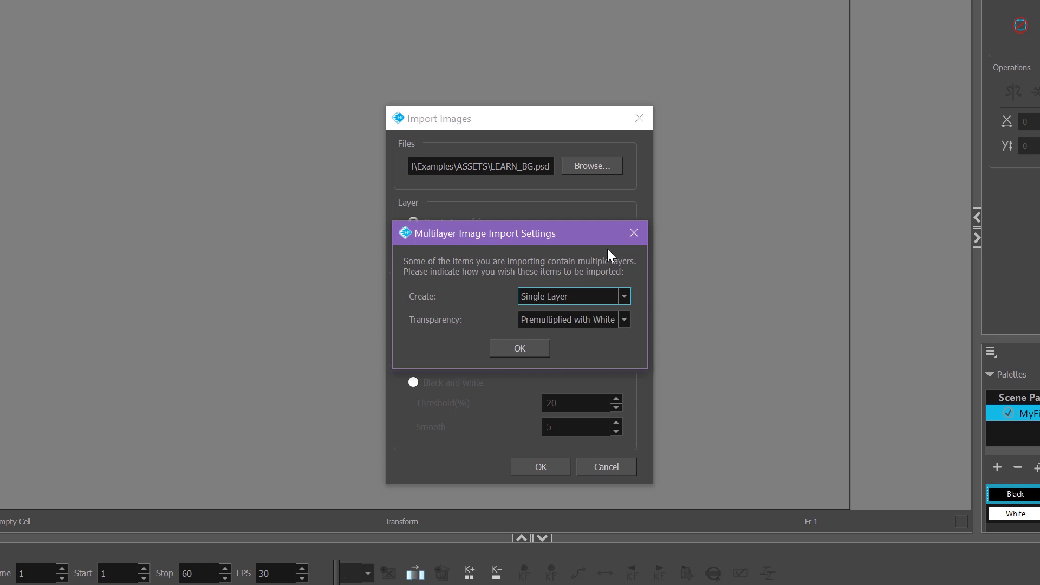
Import the multilayer image with groups as layers and straight transparency
left_click(611, 297)
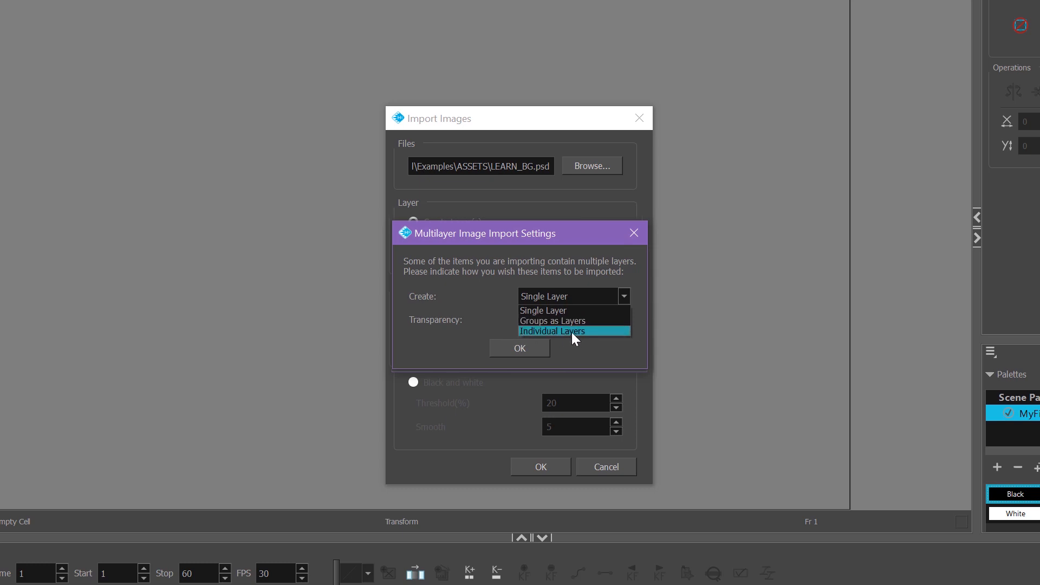
key("Up")
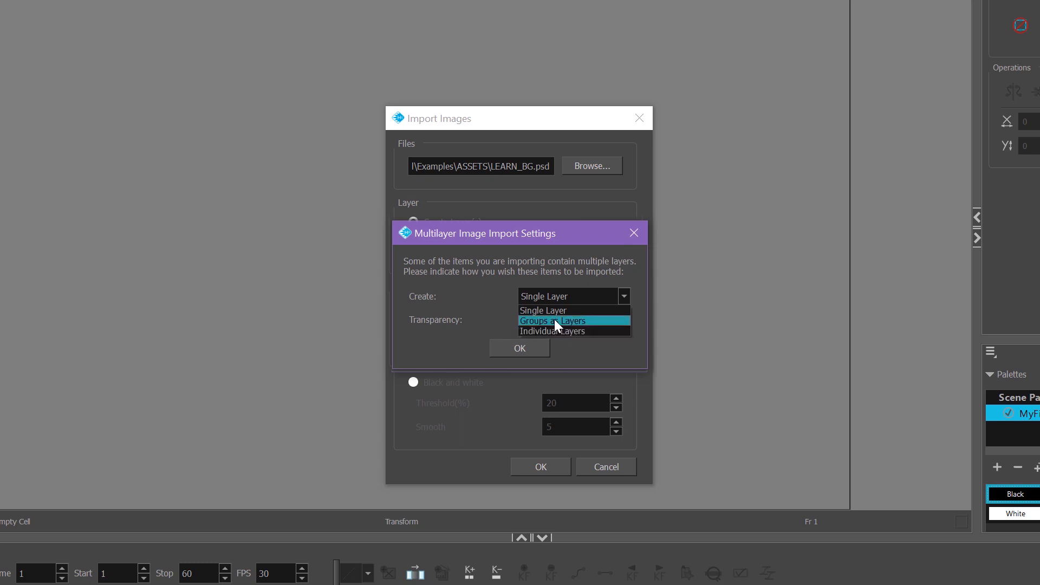
left_click(574, 320)
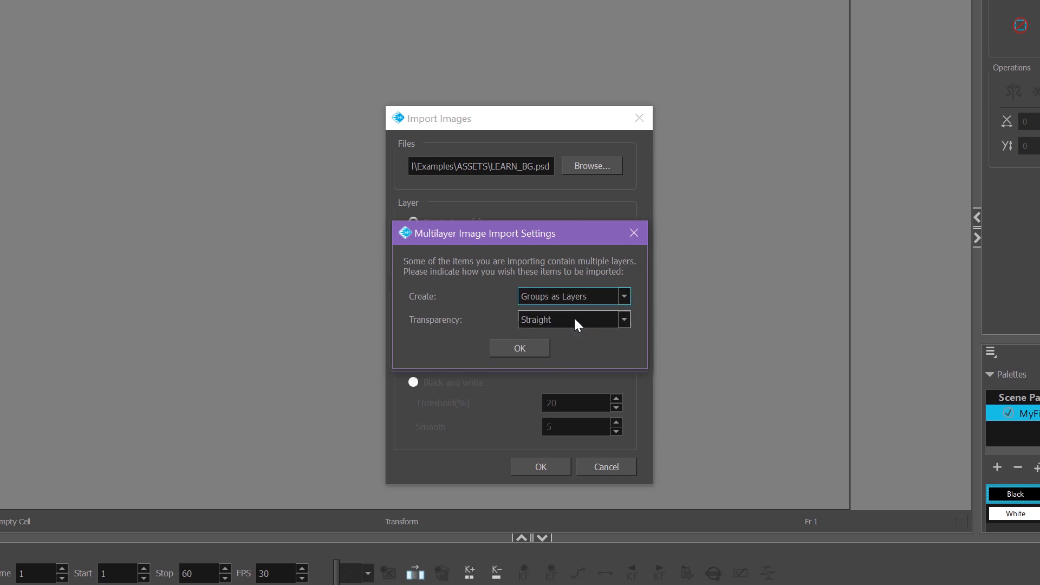
left_click(570, 320)
left_click(559, 353)
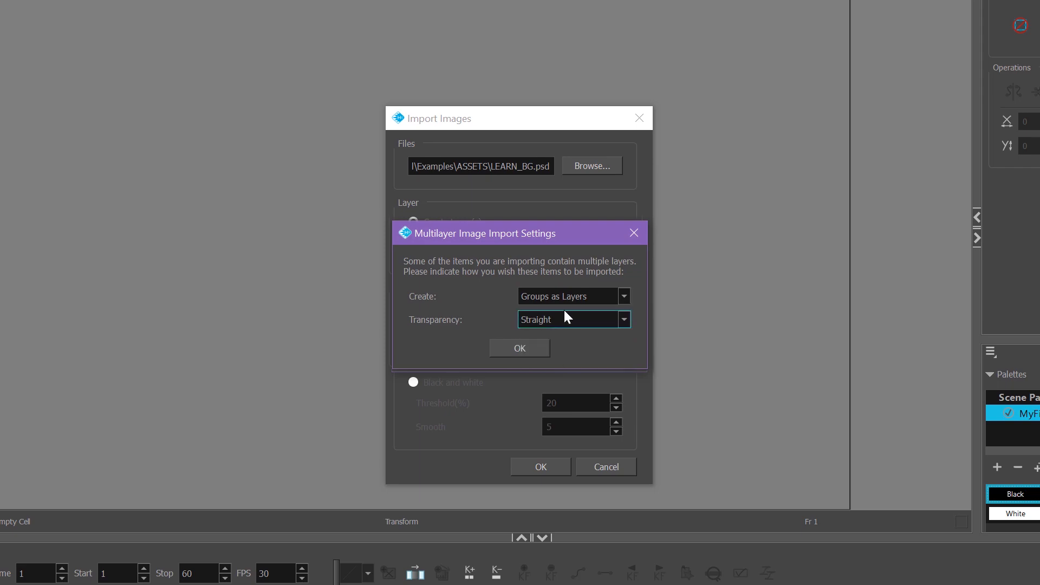
left_click(523, 349)
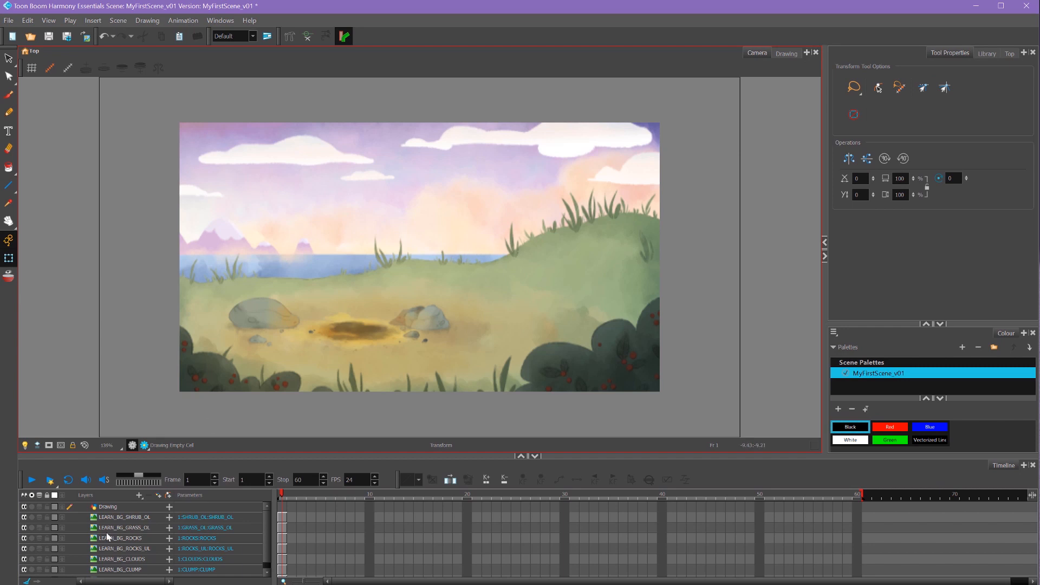
Check the imported LEARN_BG_SHRUB_OL layer by hiding it and showing it again
left_click(24, 517)
left_click(24, 519)
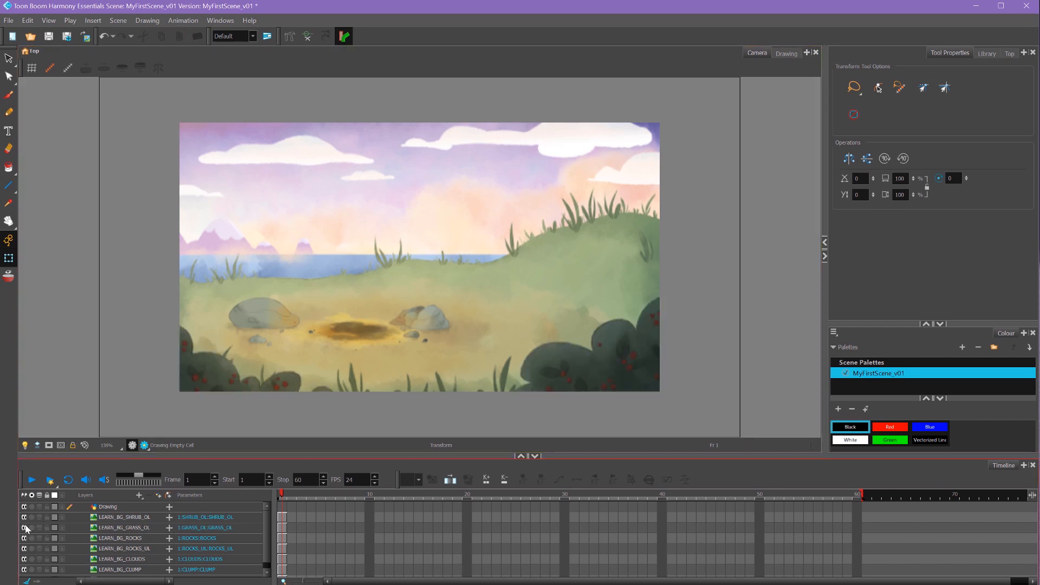
Scale all LEARN_BG layers up together to fill the camera frame in Animate All Frames mode, and return to Animate Current Frame
key("shift+z")
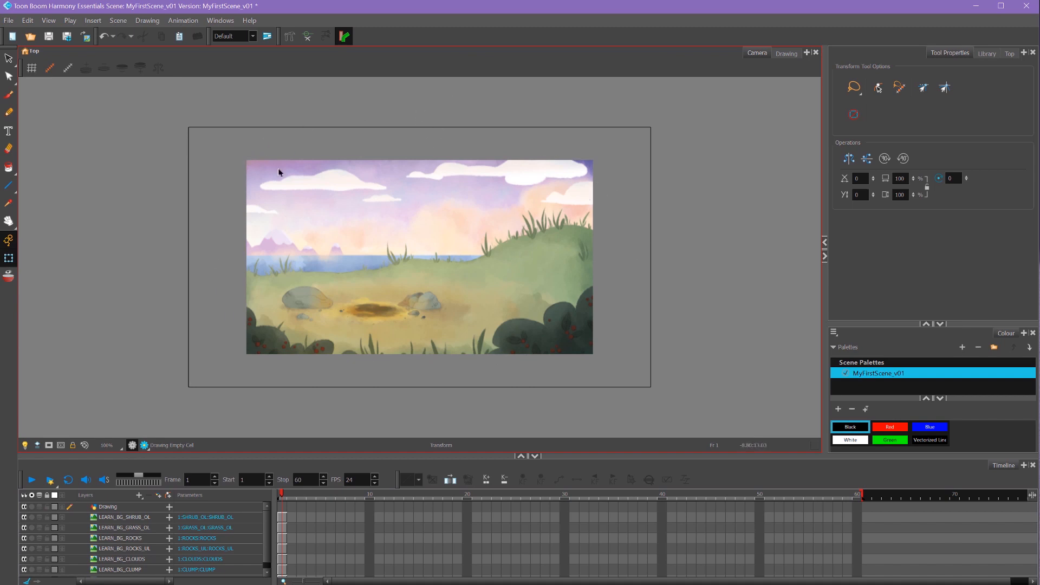
left_click(134, 519)
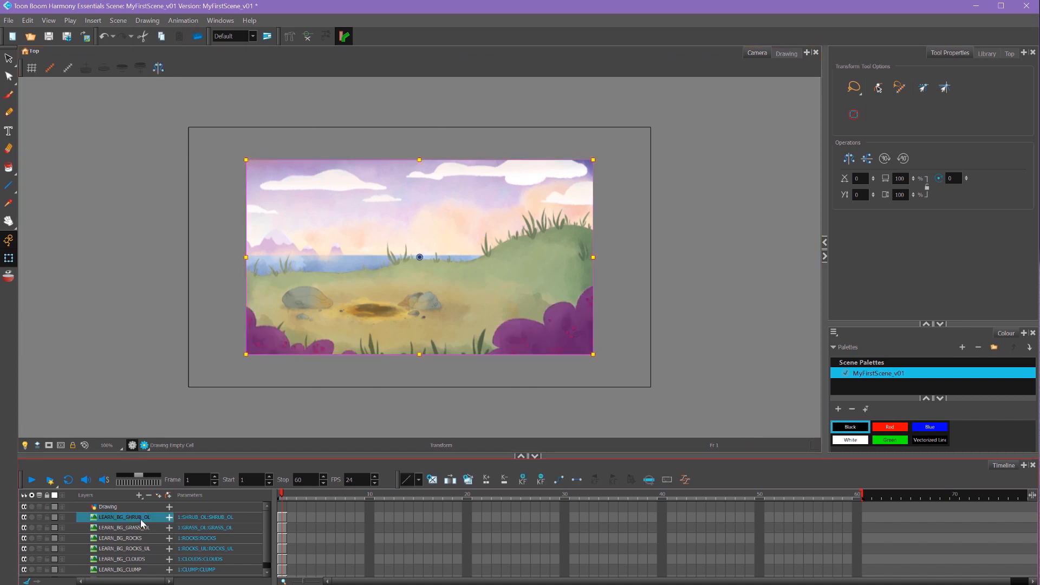
scroll(269, 536, "down", 1)
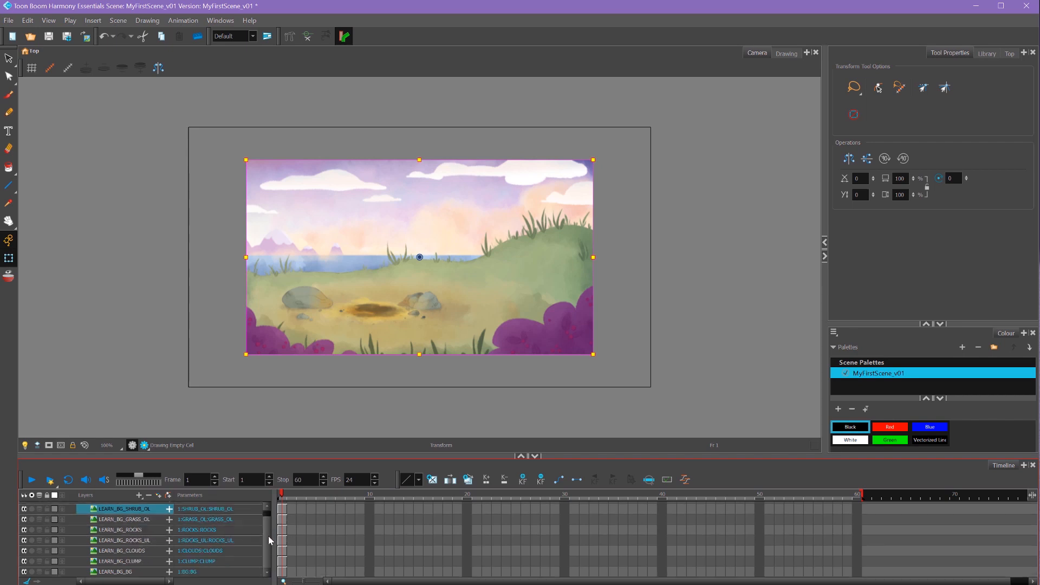
left_click(124, 572, "shift")
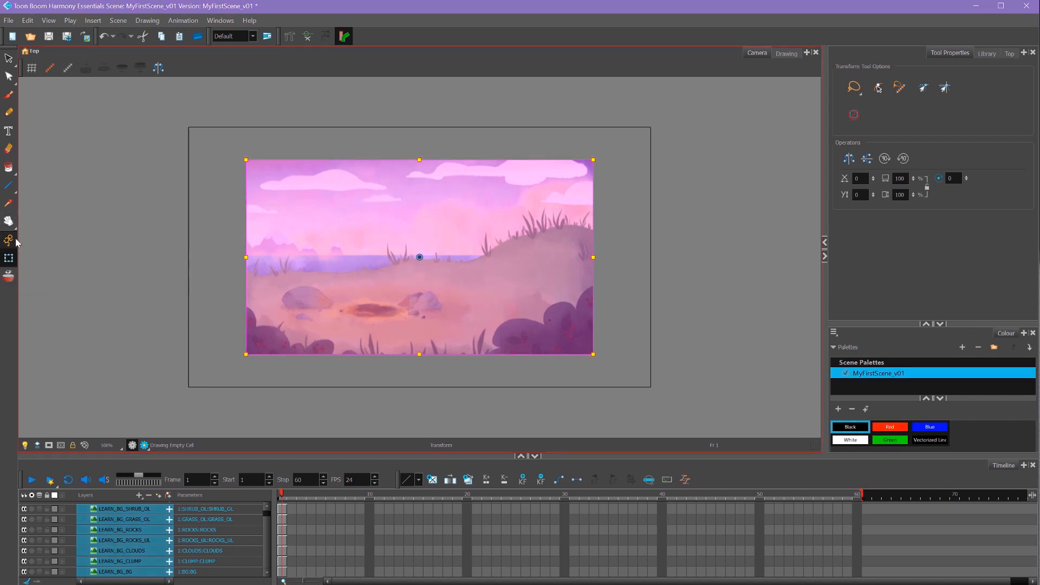
left_click(9, 239)
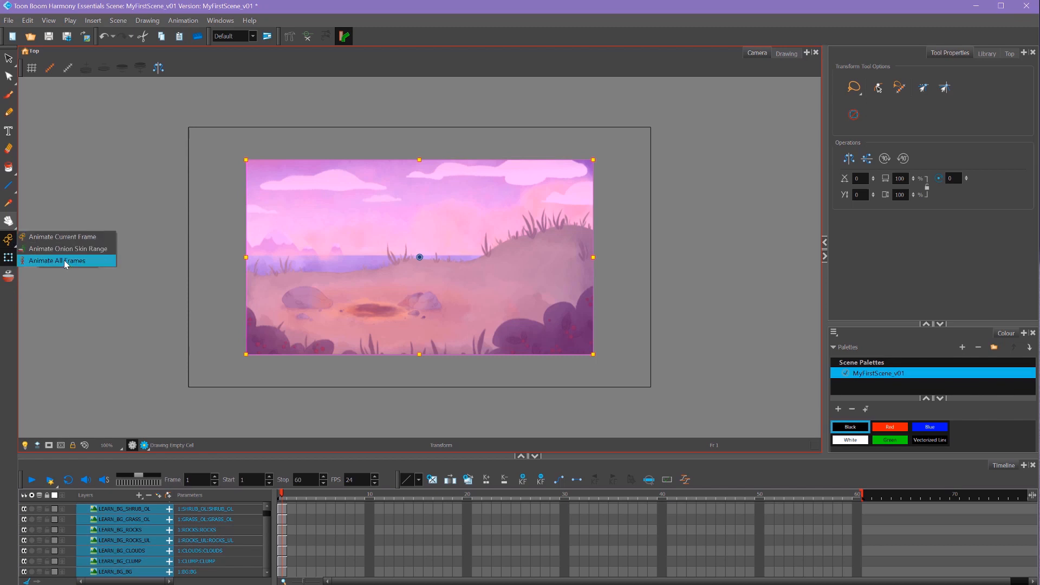
left_click(89, 261)
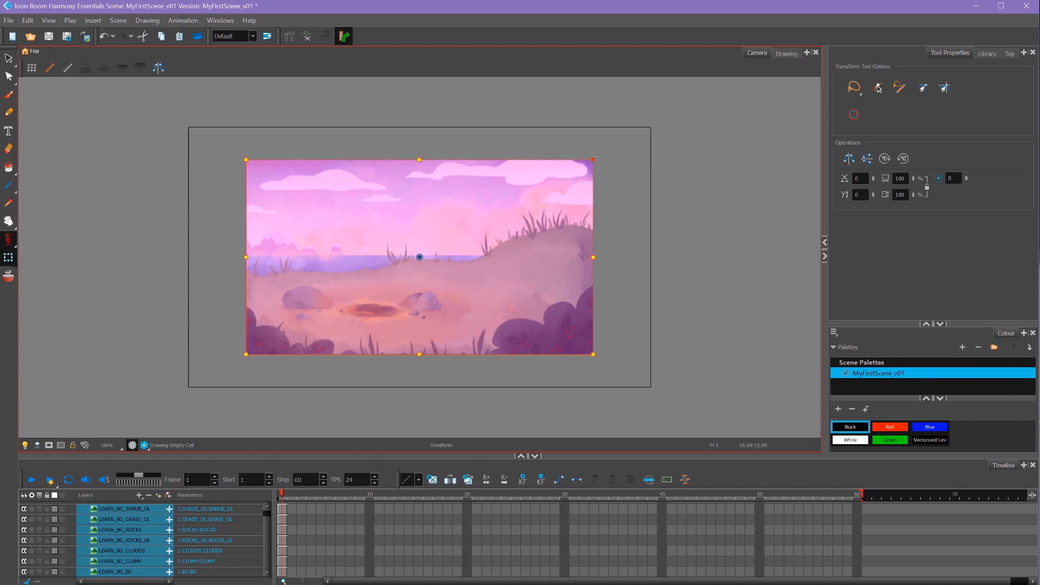
mouse_move(594, 160)
left_mouse_down()
mouse_move(653, 121)
mouse_move(691, 152)
mouse_move(558, 91)
mouse_move(569, 129)
mouse_move(632, 130)
mouse_move(652, 117)
left_mouse_up()
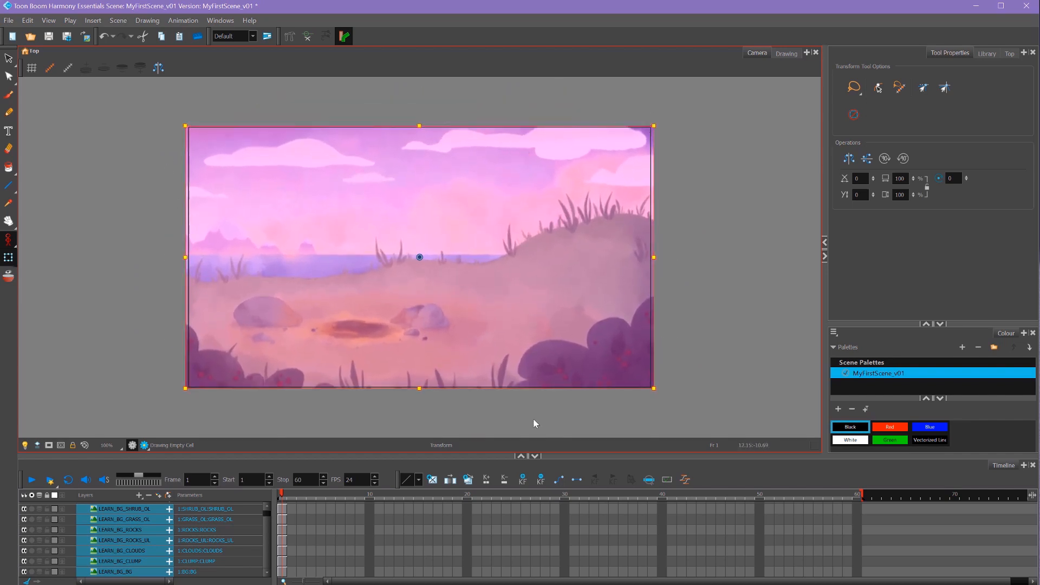
key("Escape")
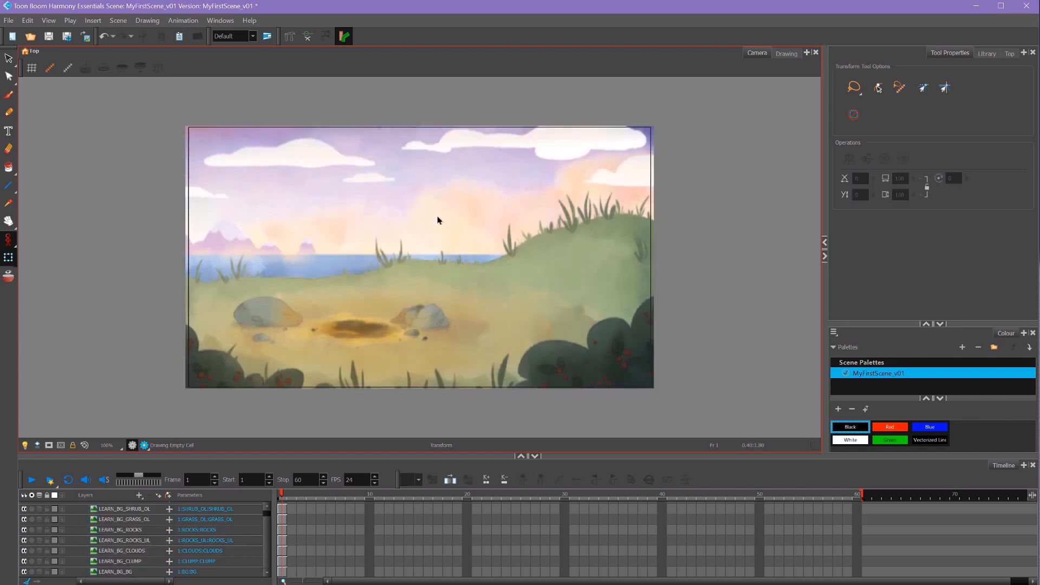
left_click(11, 242)
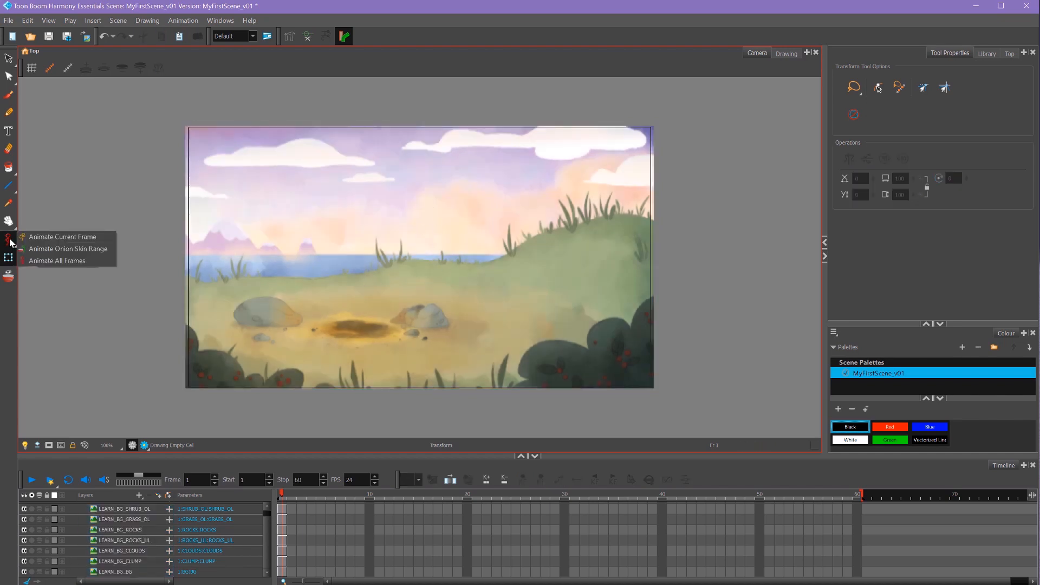
left_click(81, 237)
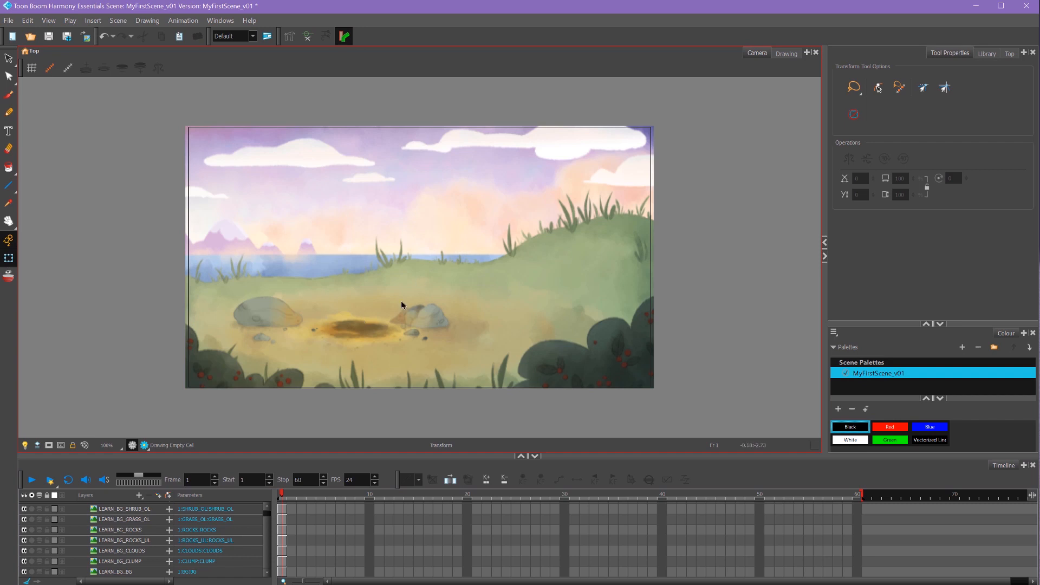
Extend the exposure of all LEARN_BG layers, from SHRUB_OL down to BG, to frame 60
mouse_move(282, 494)
left_mouse_down()
mouse_move(323, 493)
mouse_move(271, 508)
left_mouse_up()
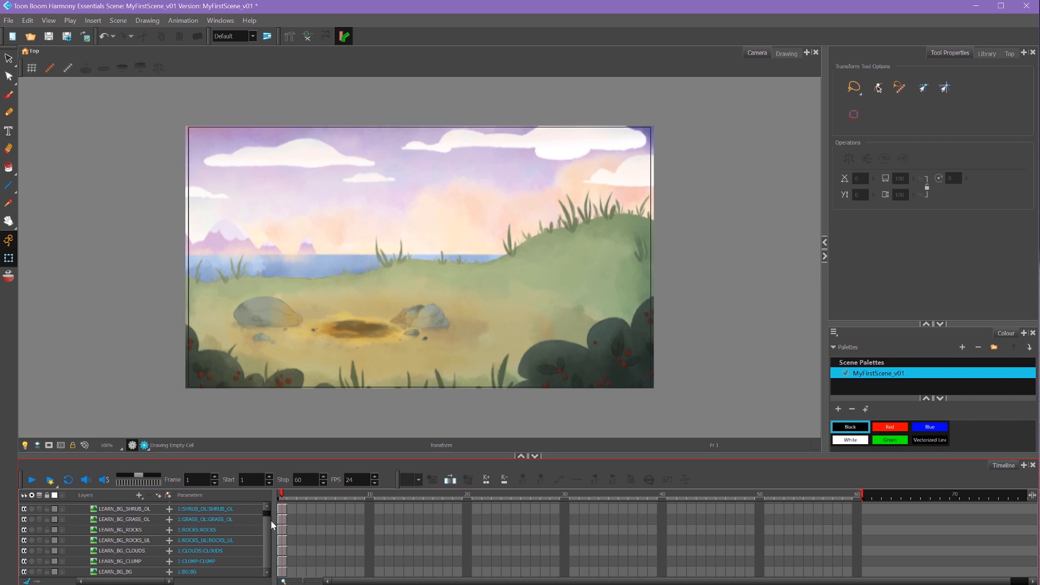
key("ctrl+r")
left_click(857, 518)
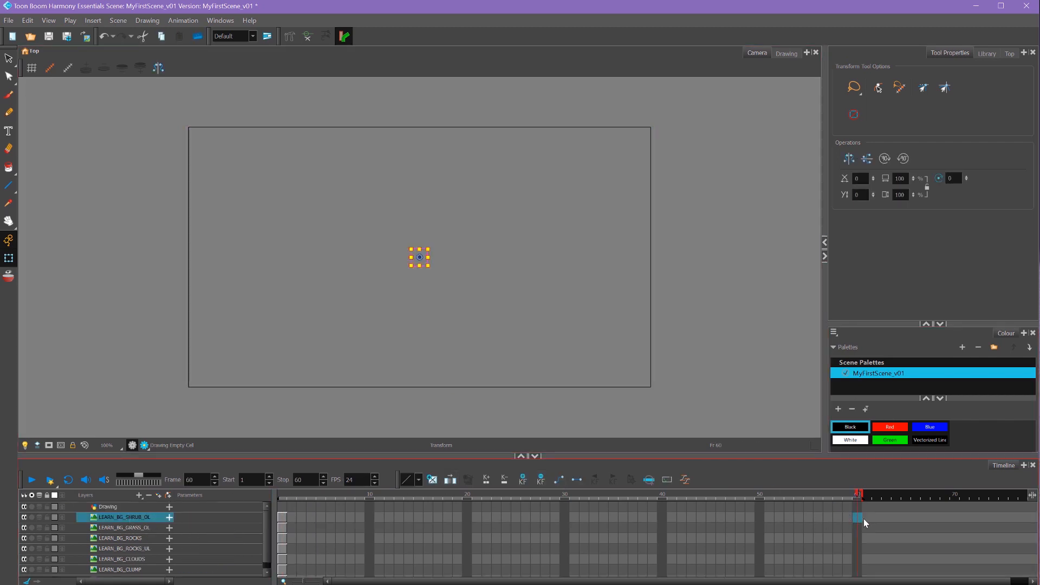
scroll(268, 523, "down", 1)
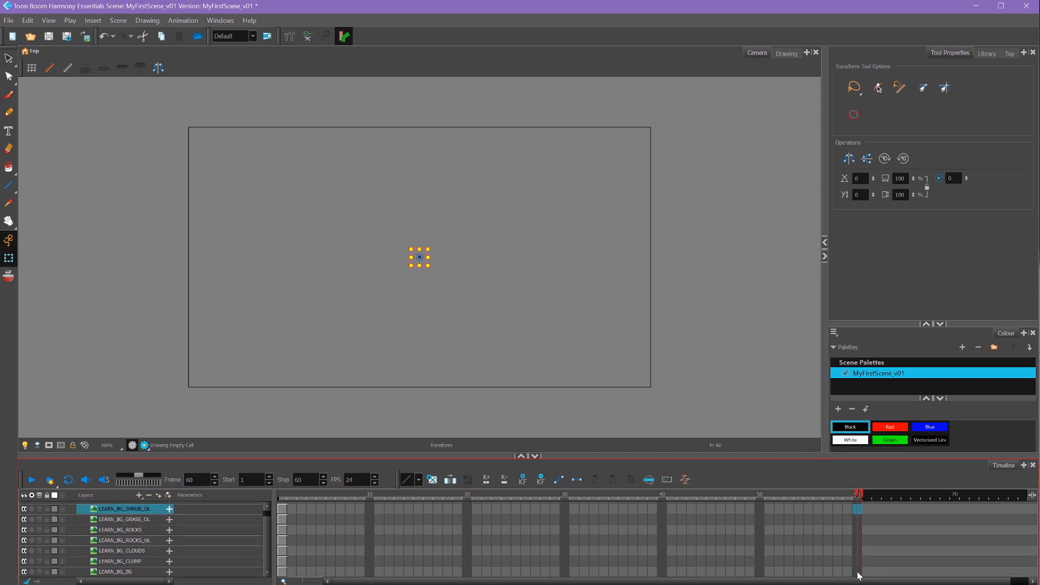
left_click(857, 573, "shift")
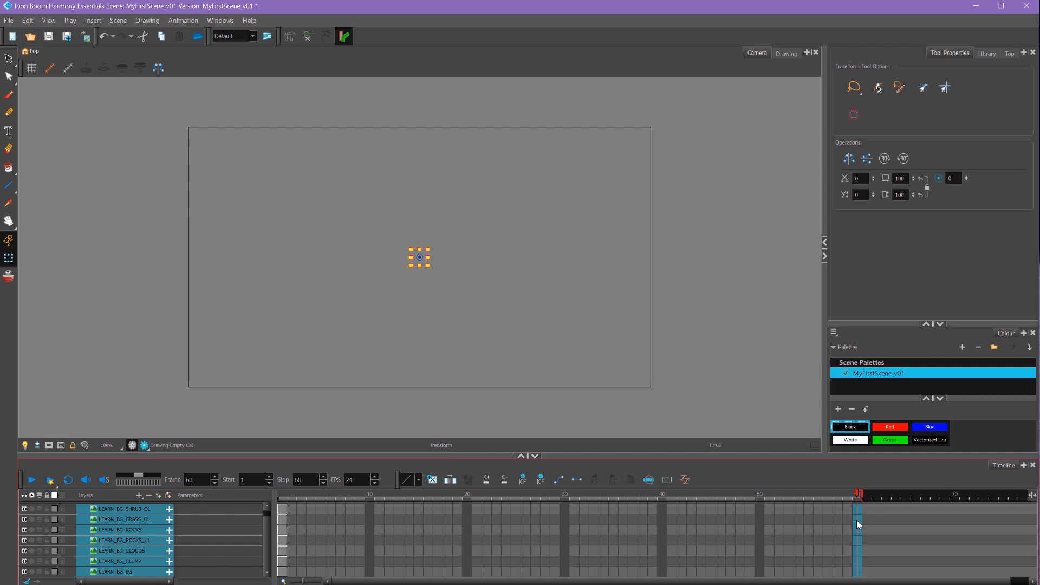
right_click(857, 520)
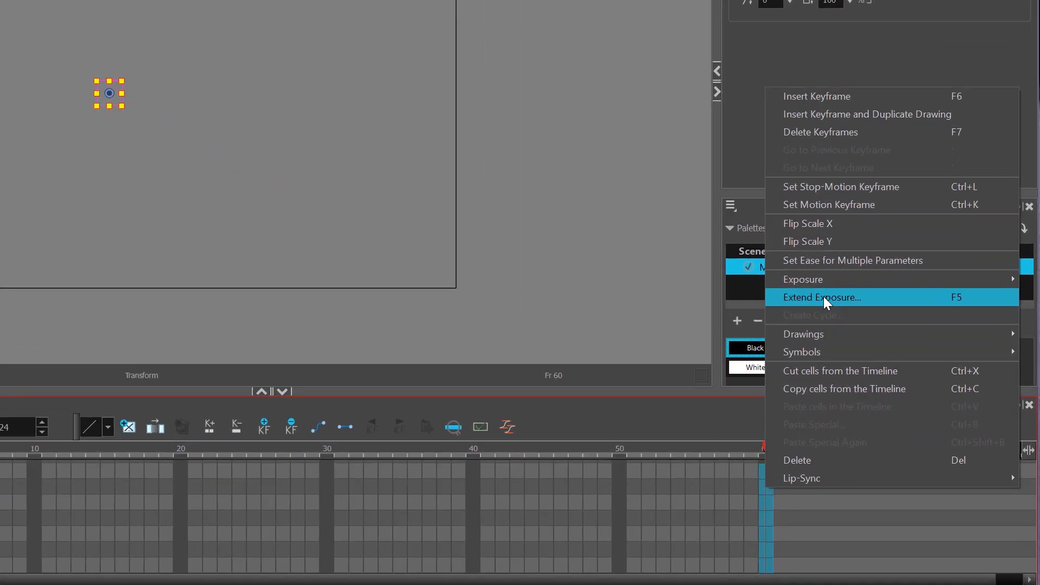
left_click(945, 298)
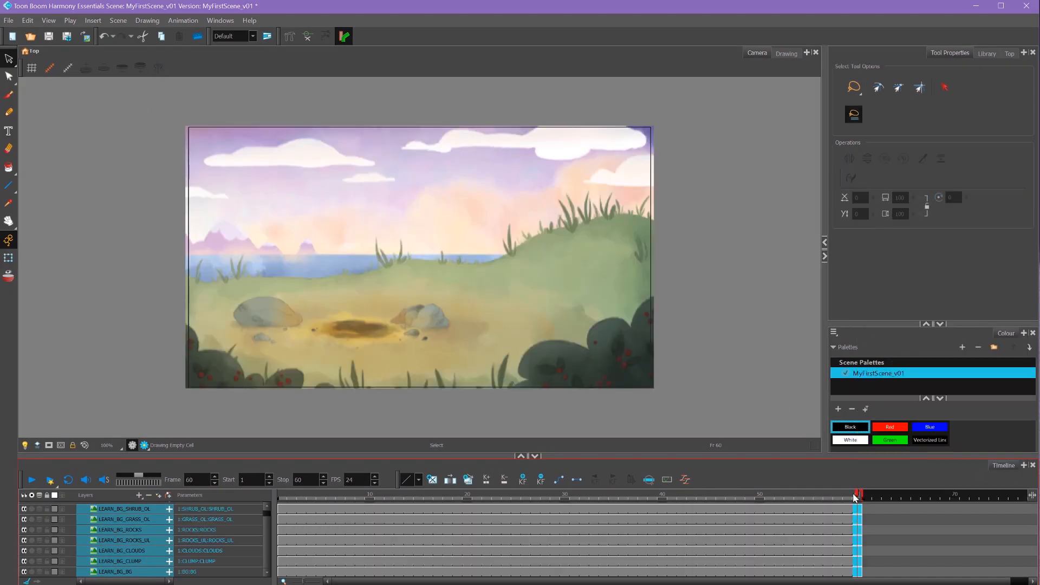
Try shortening the scene to 35 frames directly in the timeline, and undo the change
left_click_drag(853, 494, 894, 531)
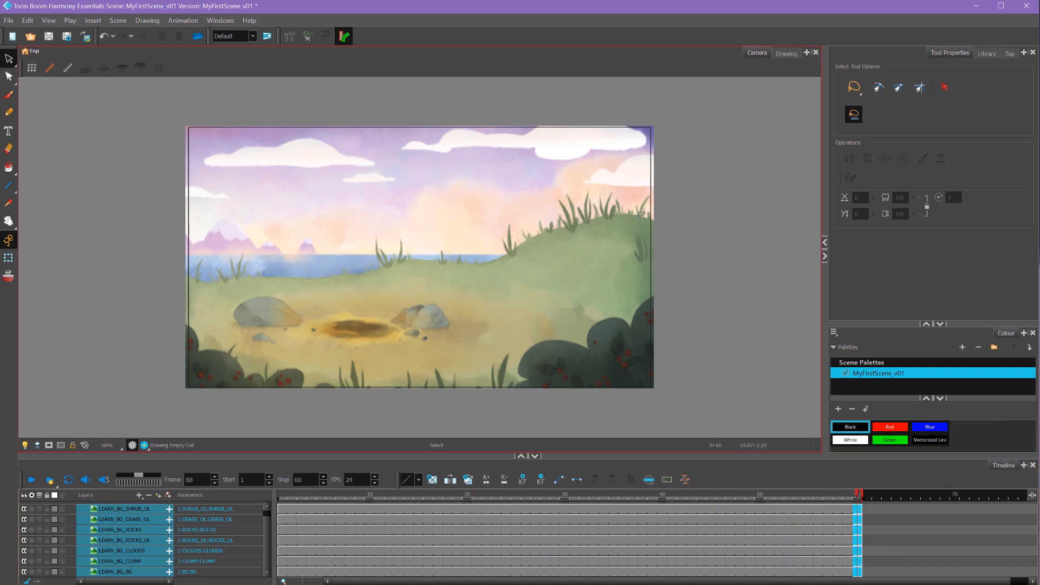
left_click(818, 495)
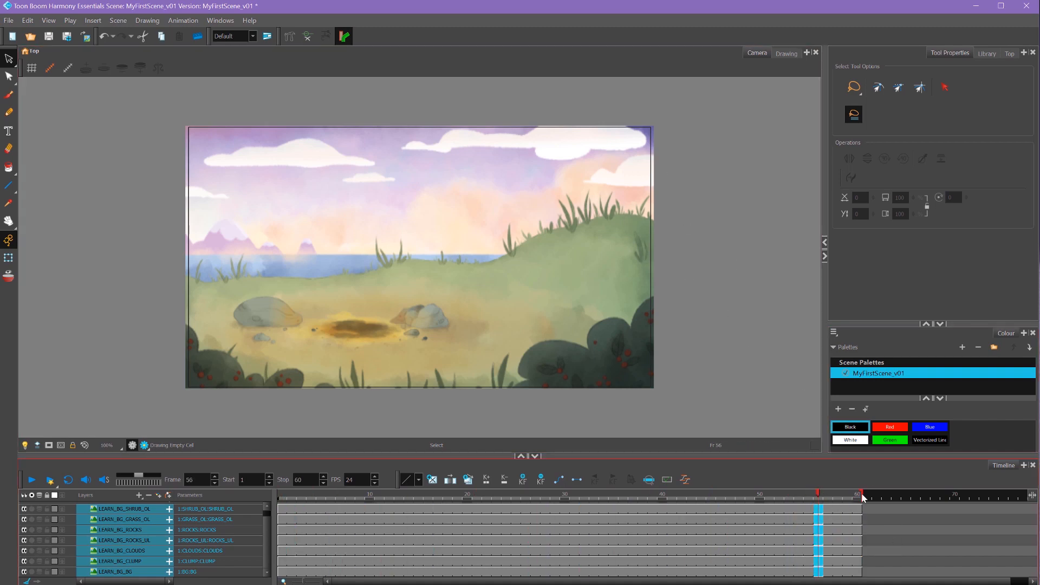
left_click_drag(863, 498, 616, 496)
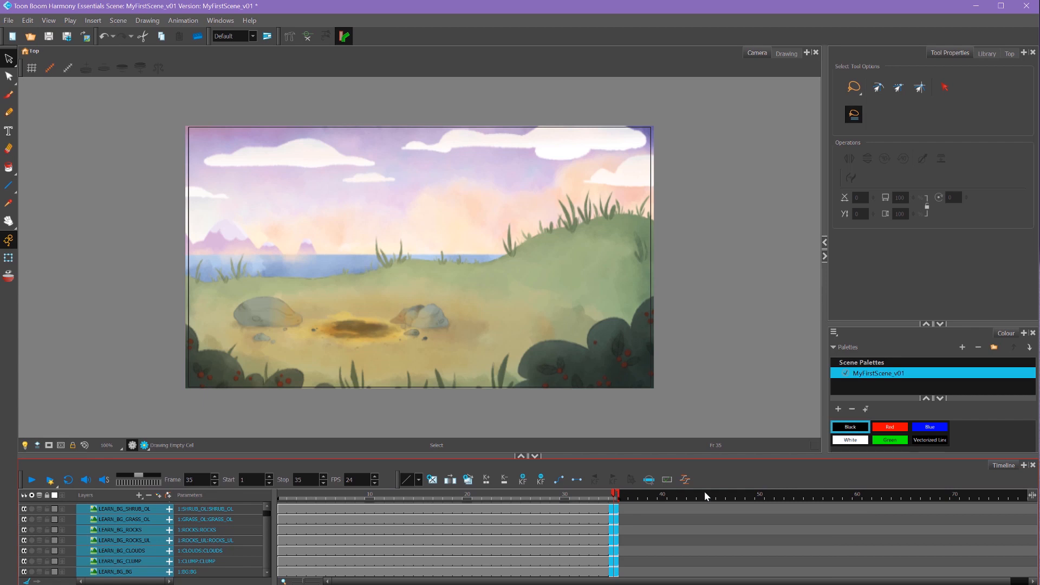
key("ctrl+z")
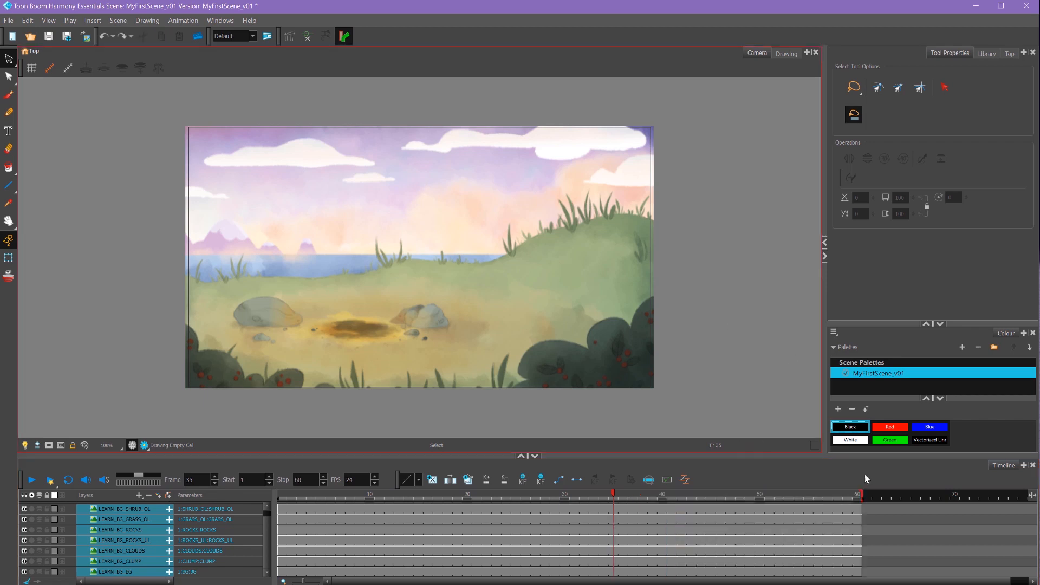
Check the scene length setting and keep it at 60 frames
left_click(118, 20)
left_click(130, 34)
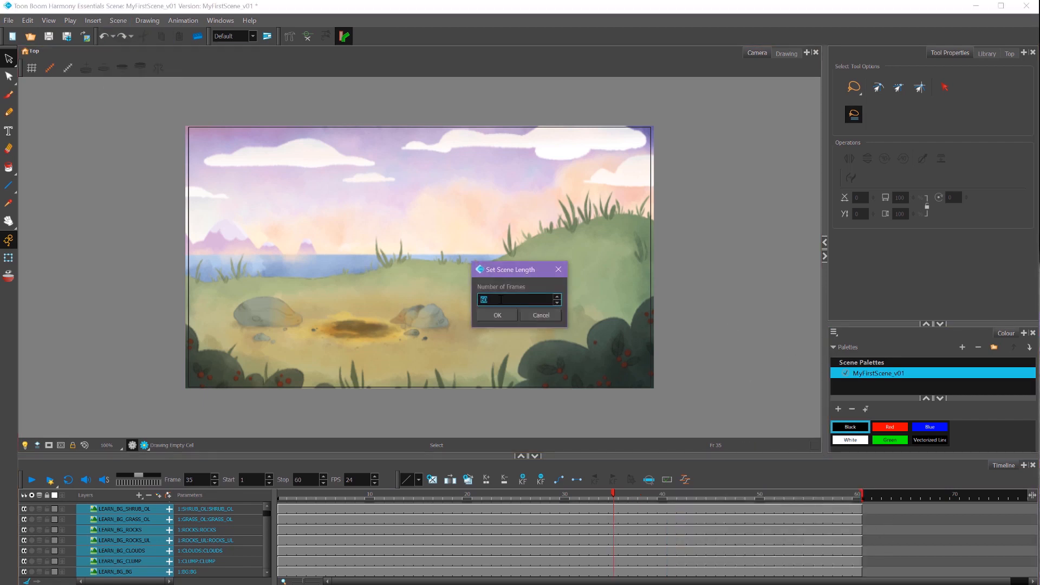
left_click(499, 316)
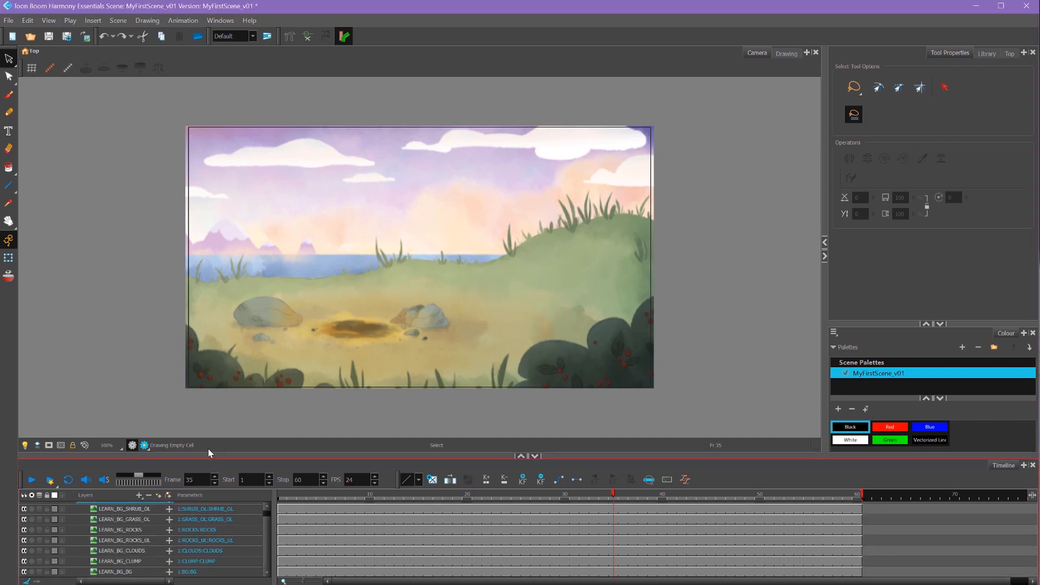
Group the LEARN_BG layers from GRASS_OL down to BG, leaving out SHRUB_OL, and collapse the group
left_click(123, 510)
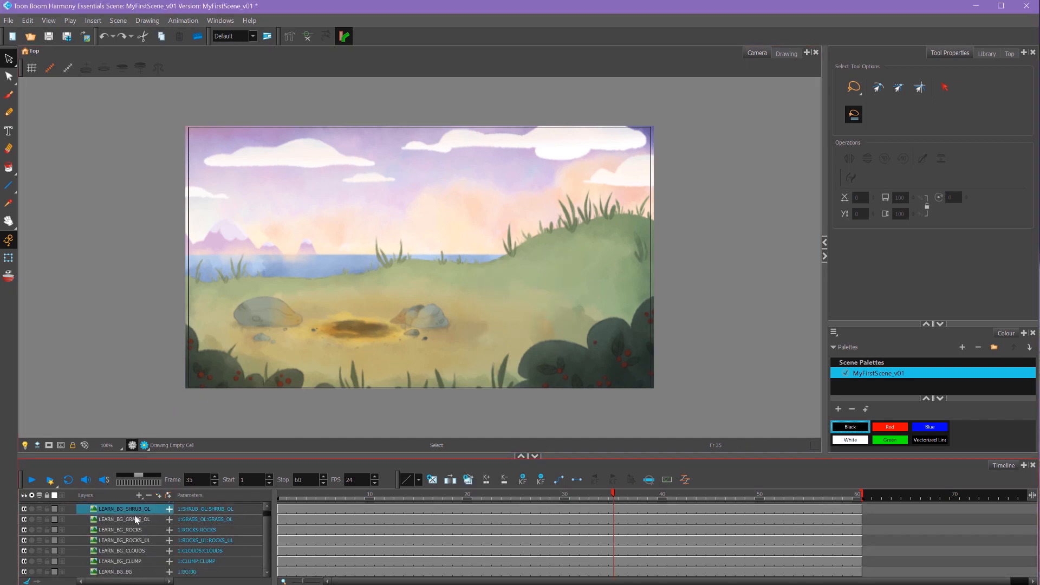
left_click(128, 520)
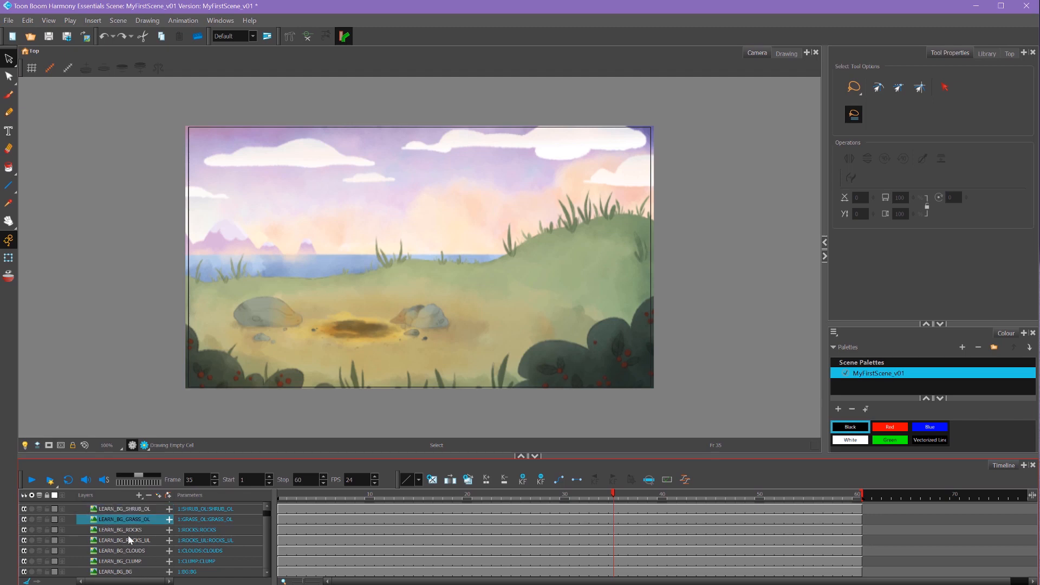
left_click(128, 573, "shift")
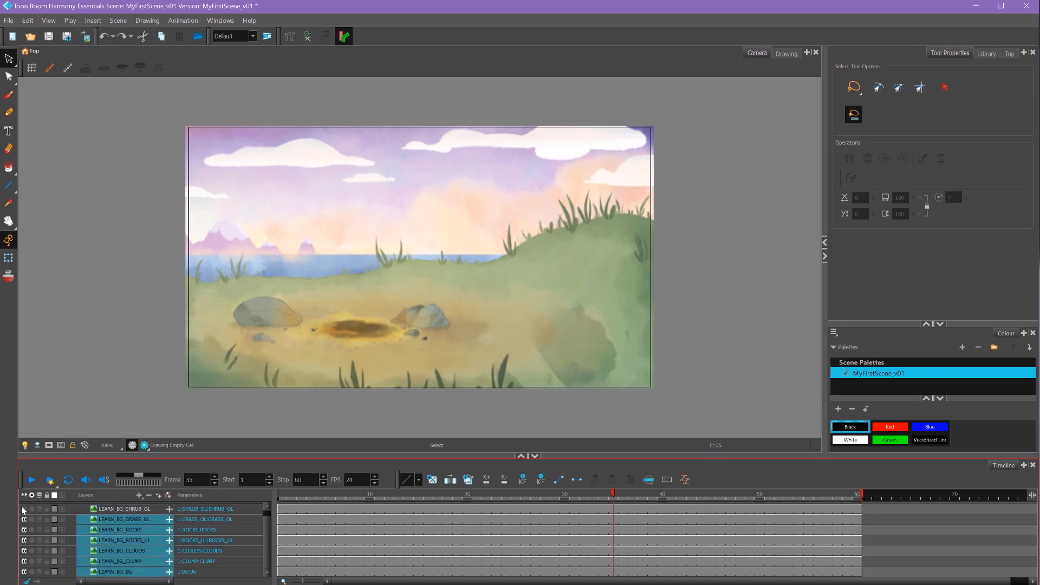
right_click(134, 530)
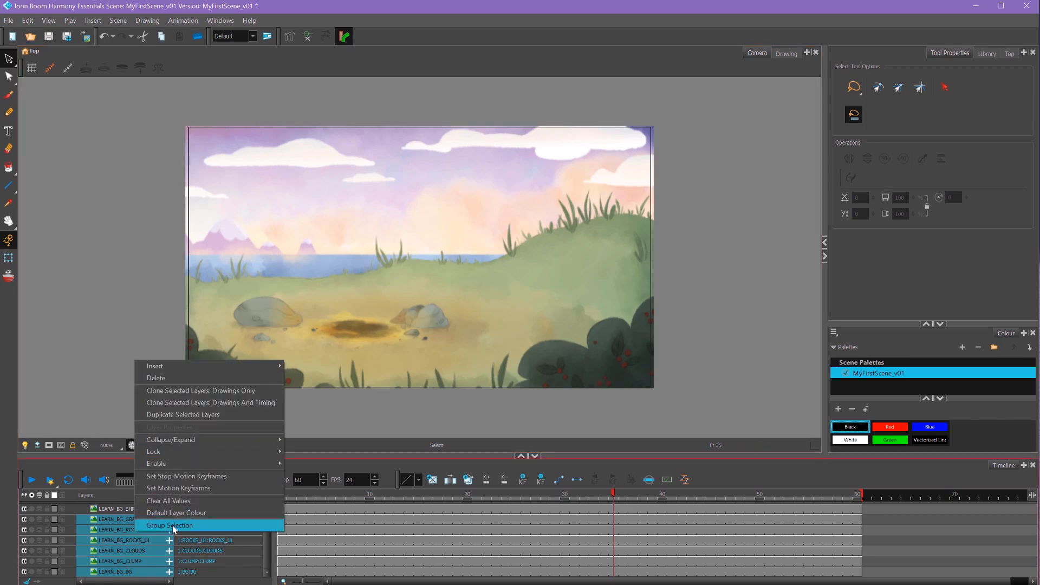
left_click(173, 525)
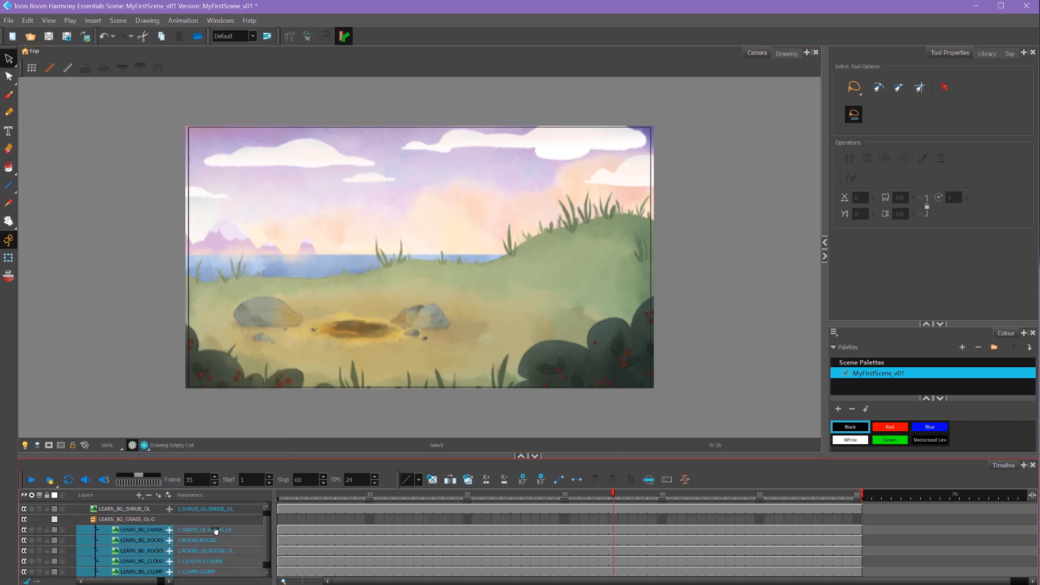
left_click(93, 520)
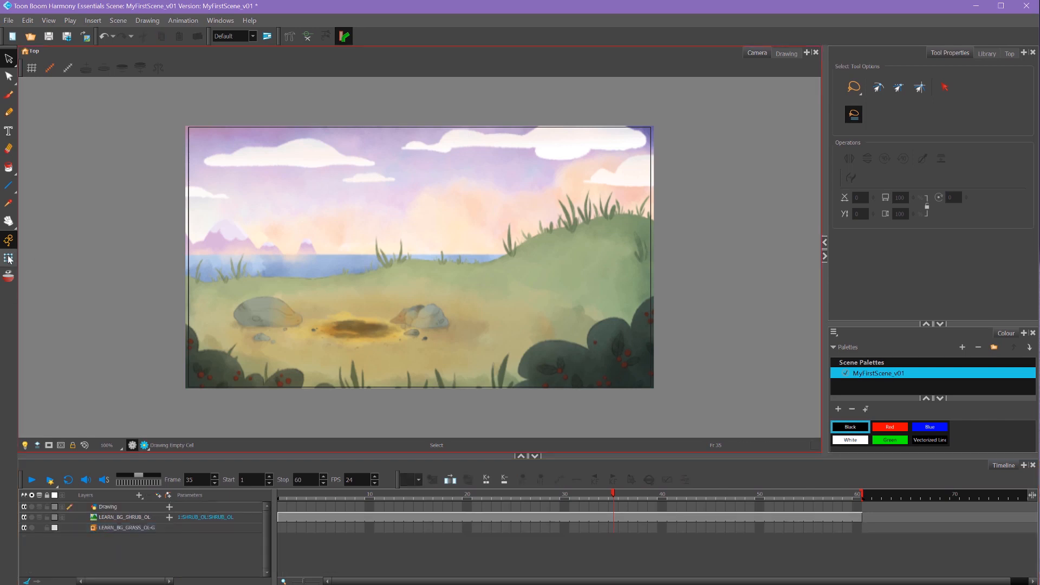
Test selecting the grouped background with the Transform tool, clear the selection, and lock the LEARN_BG_SHRUB_OL layer and the group
key("shift+t")
left_click(242, 361)
left_click(271, 329)
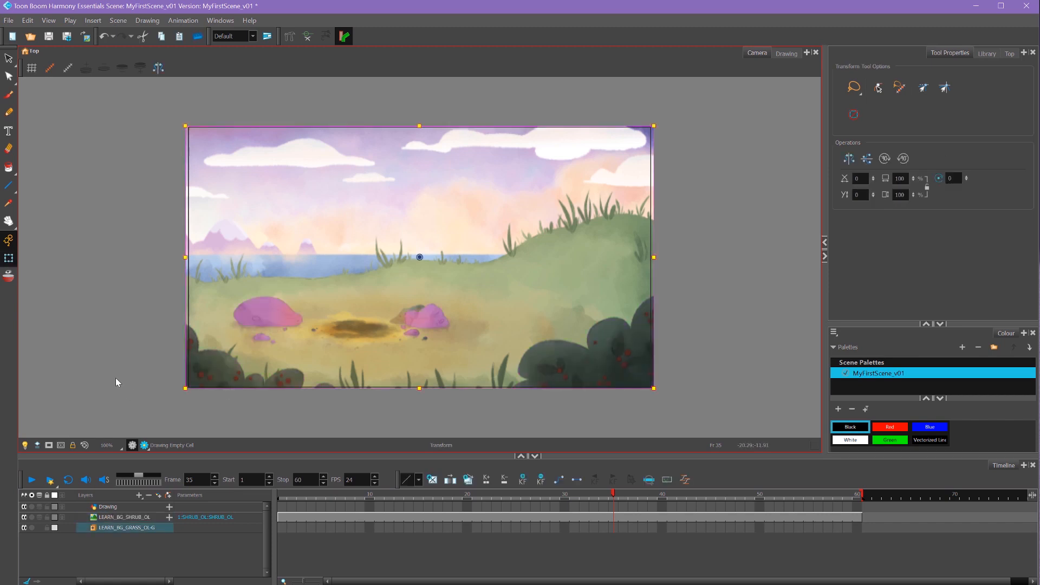
left_click(115, 378)
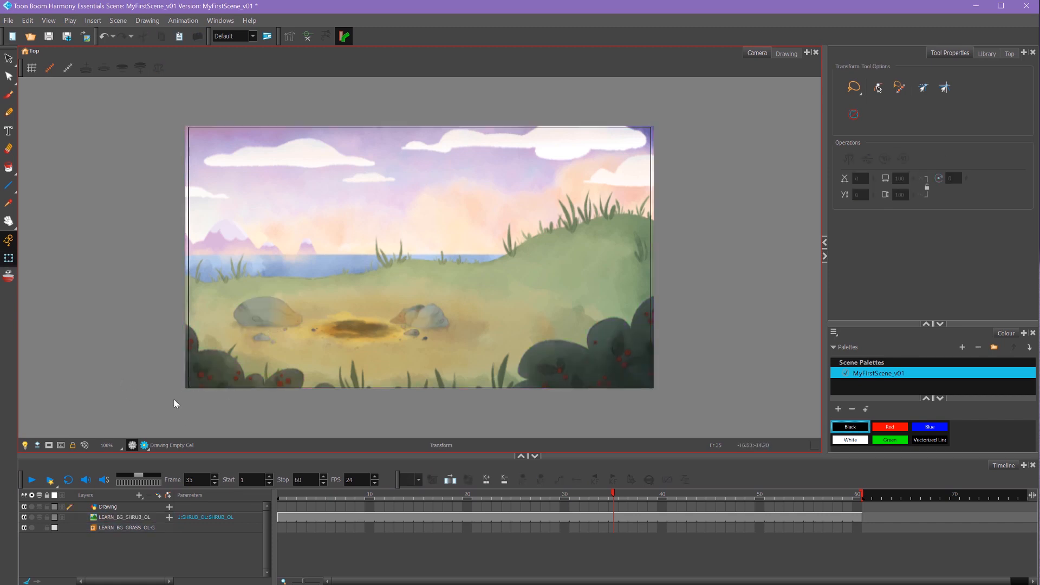
left_click(47, 517)
left_click(46, 527)
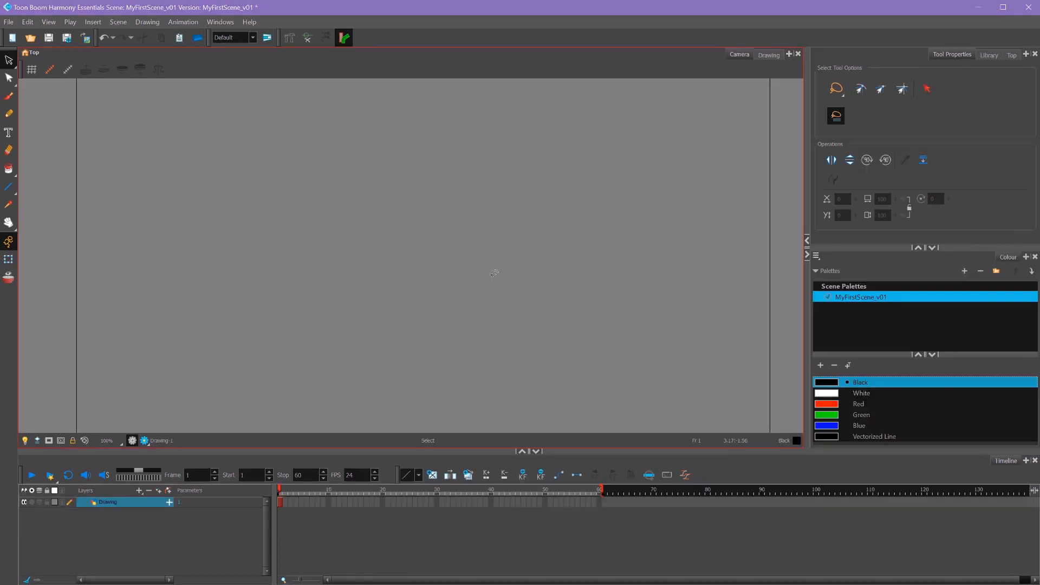
Show the Library view, then enlarge it and widen its library list
left_click(988, 54)
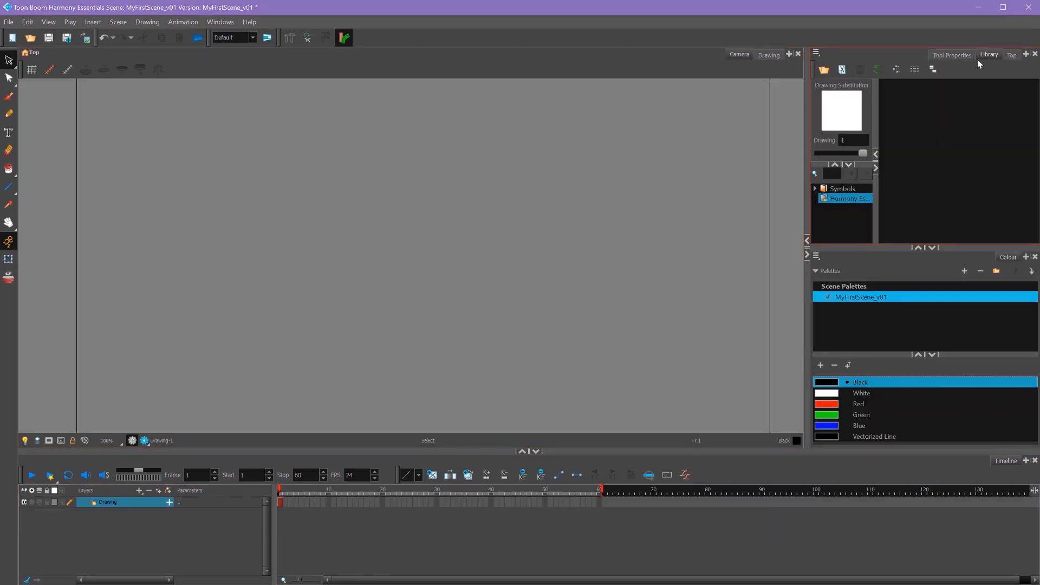
left_click(220, 22)
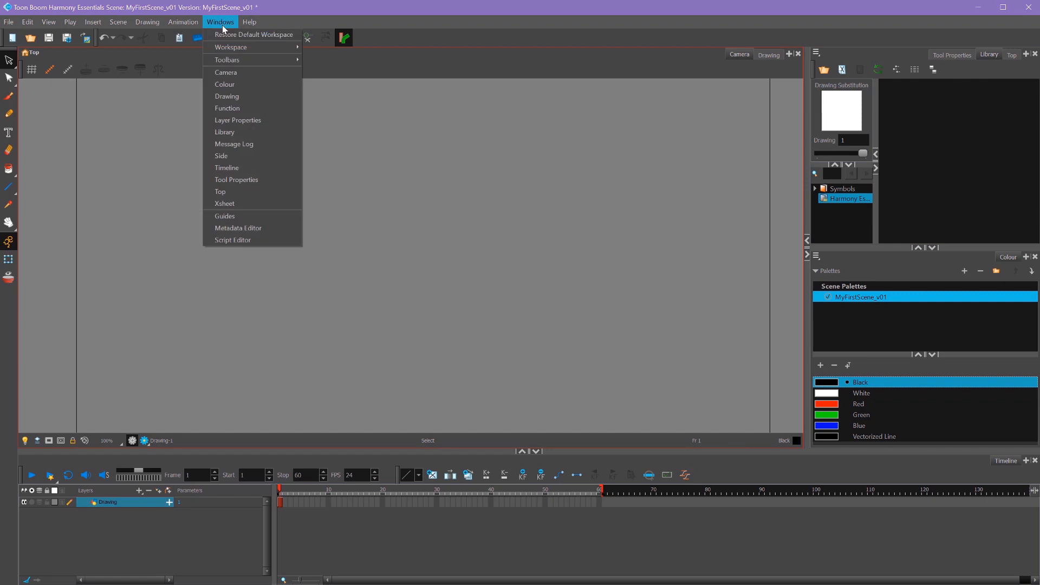
left_click(234, 132)
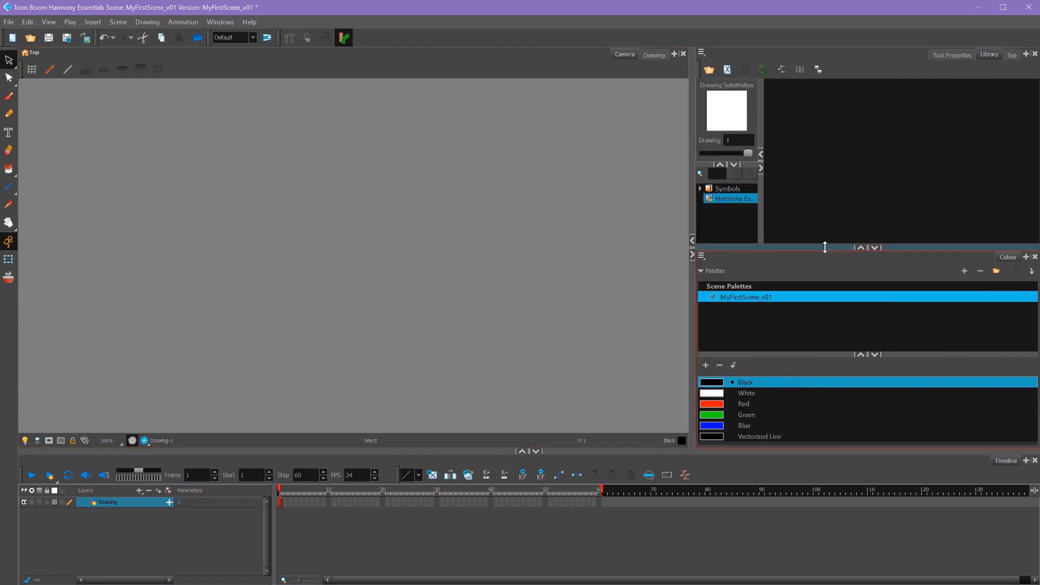
left_click_drag(824, 245, 830, 348)
left_click_drag(758, 256, 803, 255)
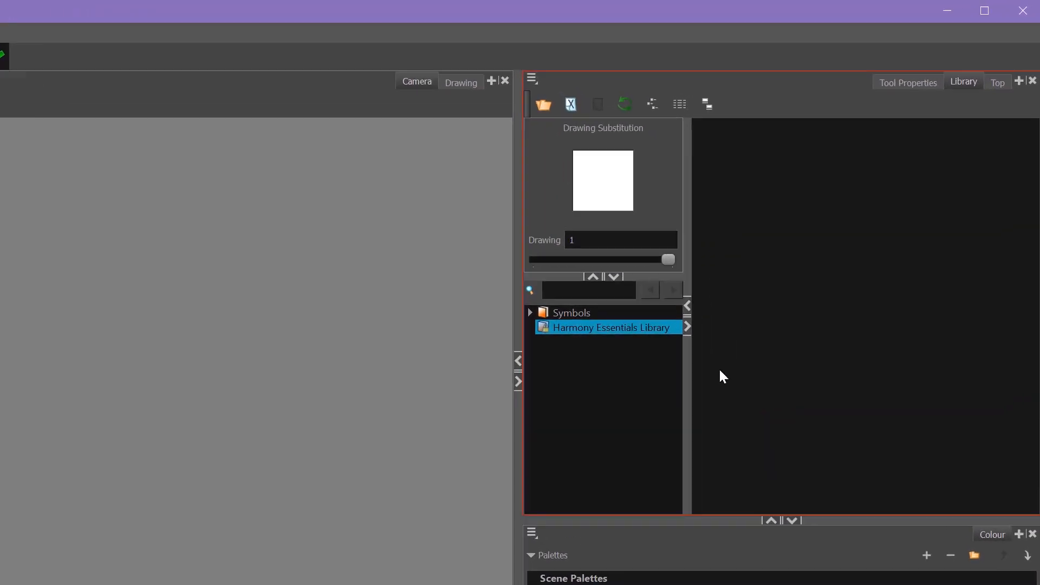
Grant the right to modify the Harmony Essentials Library
left_click(563, 317)
left_click(571, 327)
right_click(545, 328)
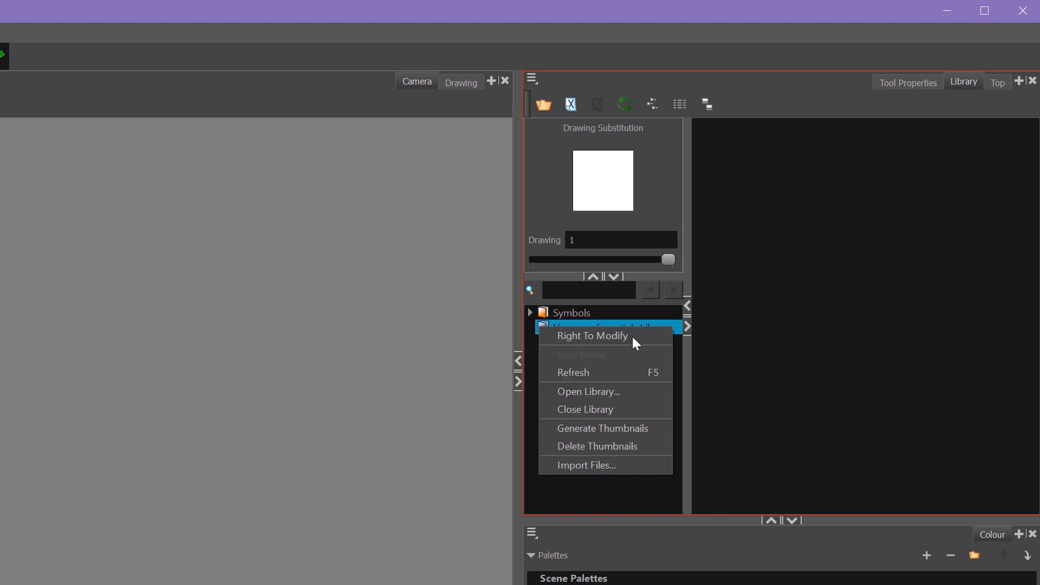
left_click(607, 339)
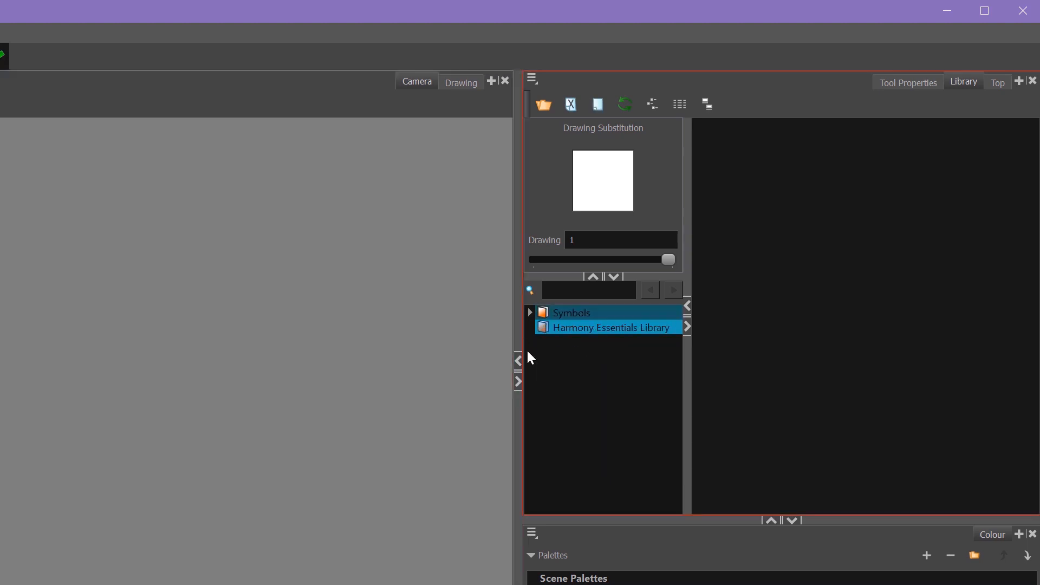
Examine the contents of the ASSETS folder in the file explorer and return to the Harmony scene
right_click(801, 289)
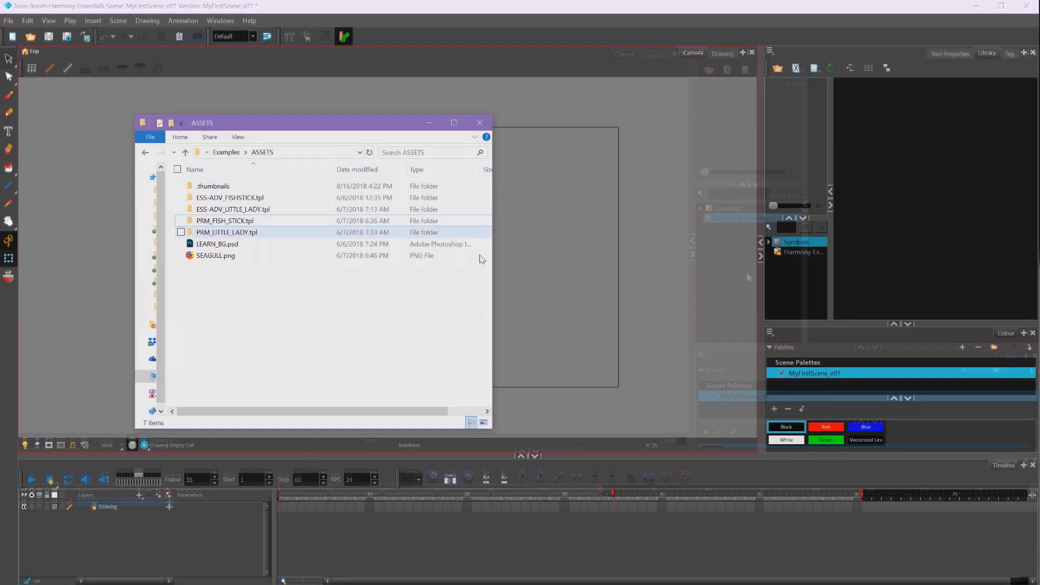
left_click_drag(325, 128, 417, 172)
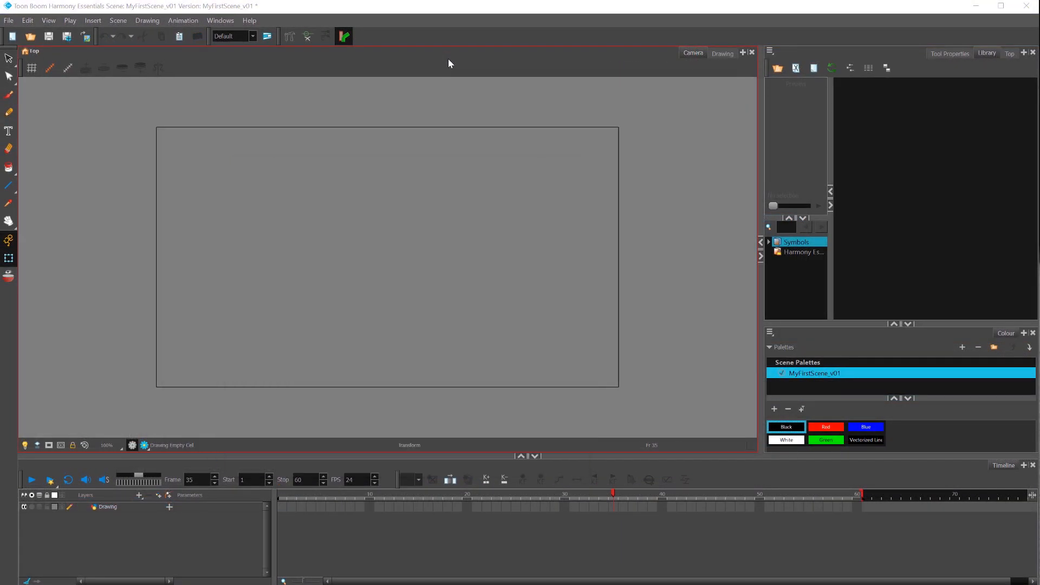
left_click(448, 60)
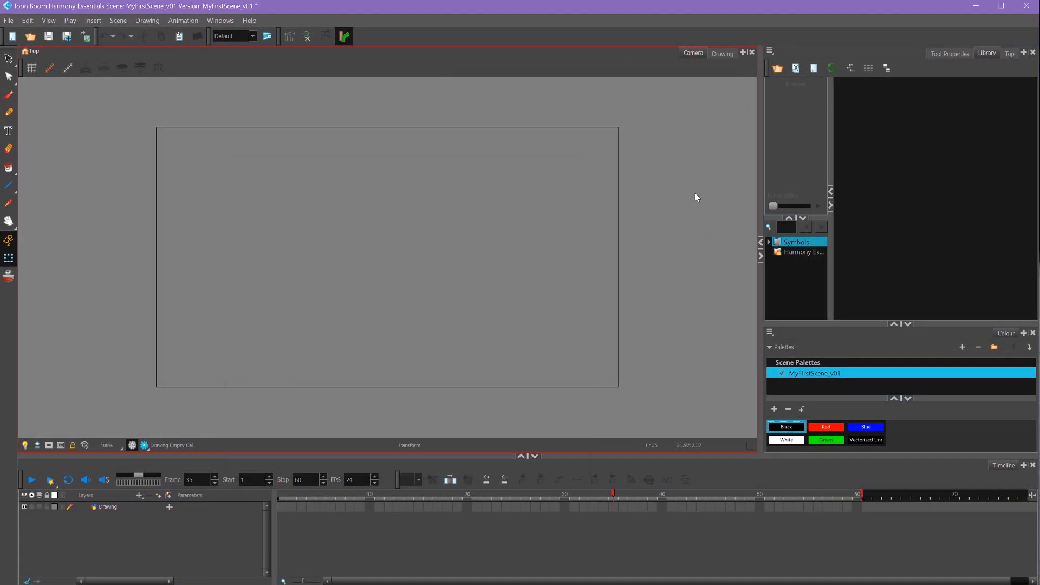
Open the ESS-ADV_FISHSTICK.tpl folder inside Examples > ASSETS as a library
right_click(798, 278)
left_click(831, 310)
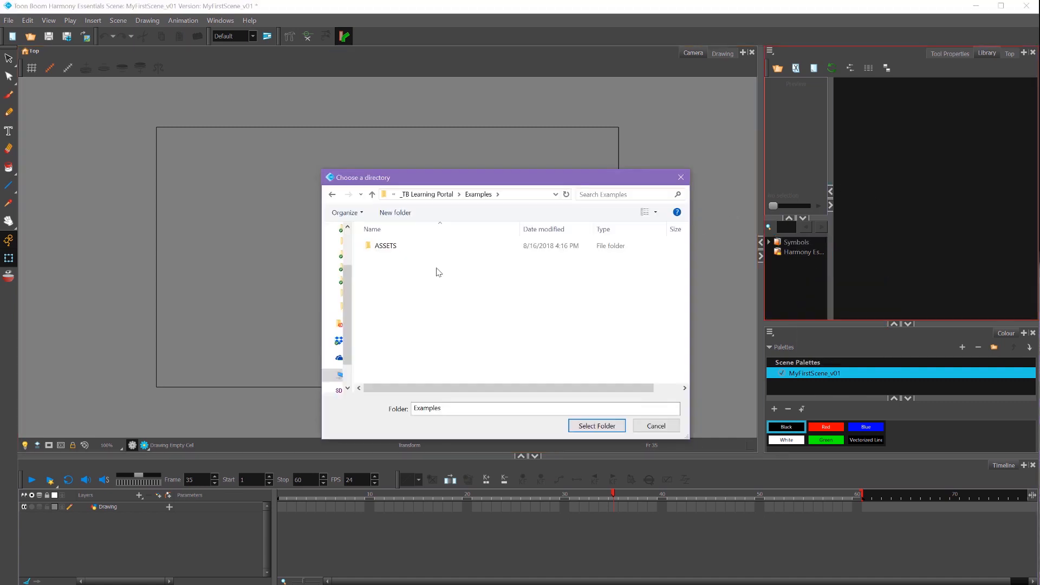
double_click(387, 248)
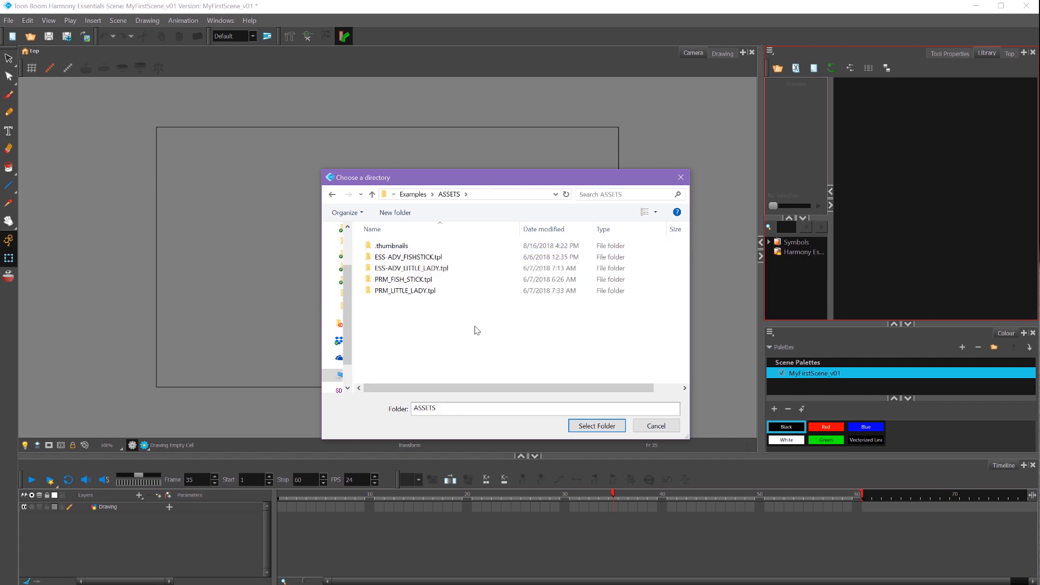
double_click(426, 258)
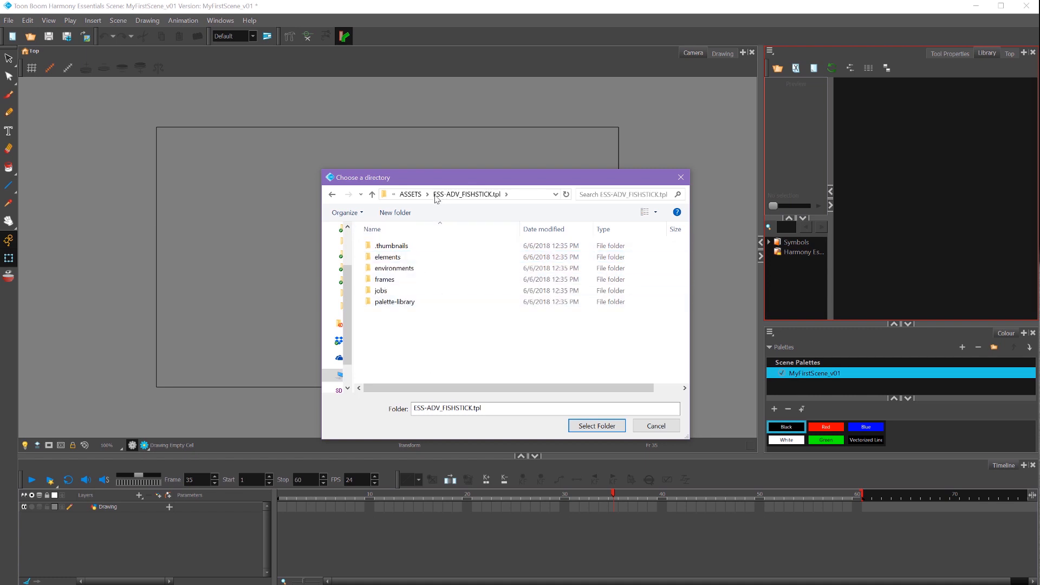
left_click(413, 198)
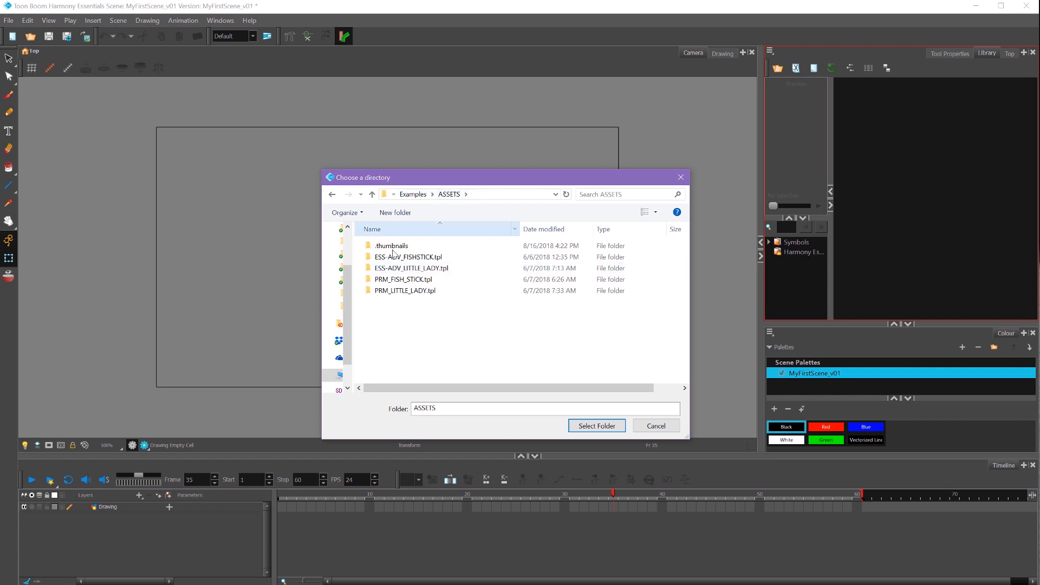
left_click(434, 258)
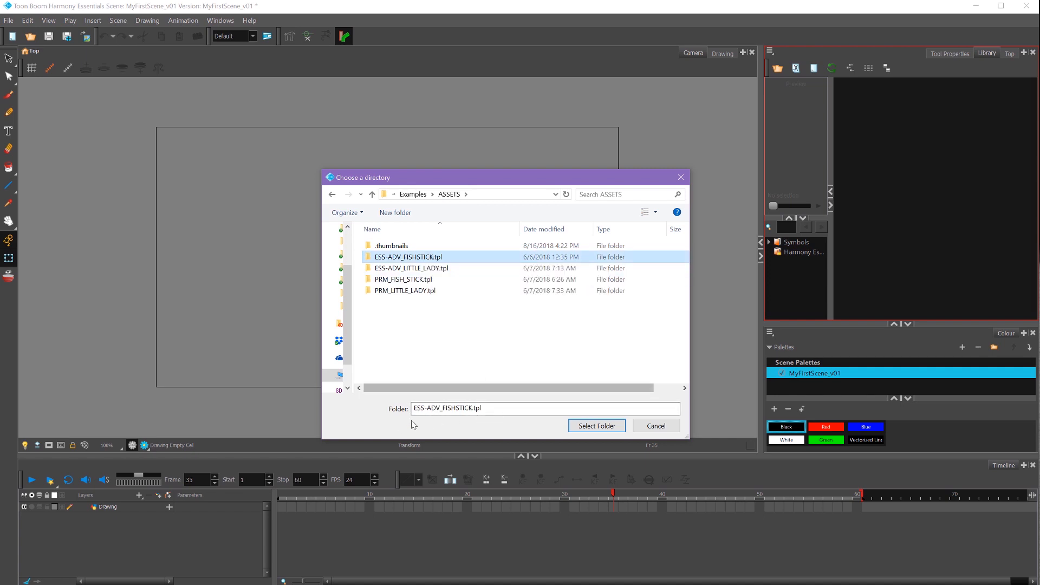
left_click(598, 426)
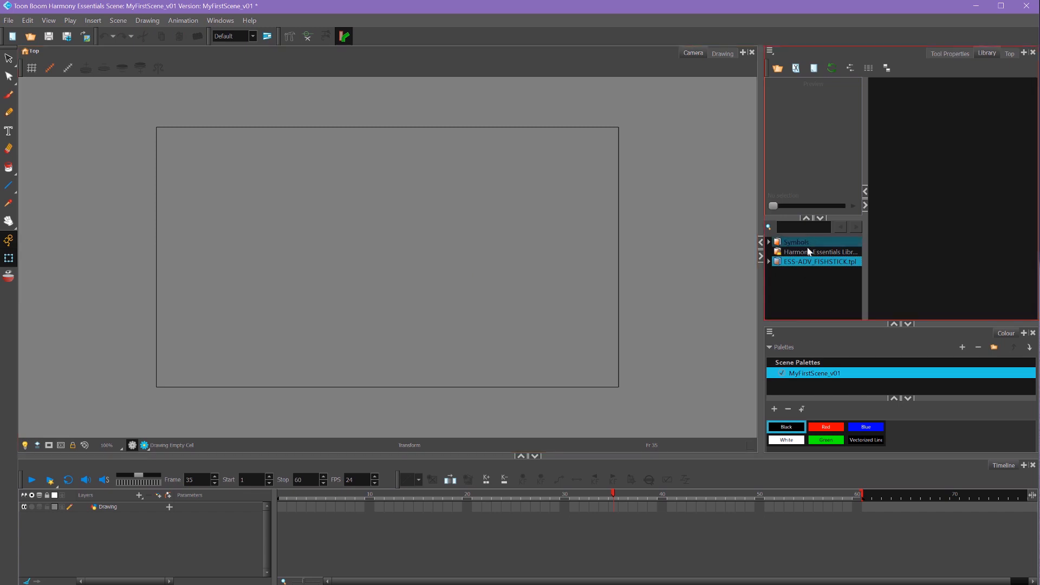
Close the ESS-ADV_FISHSTICK.tpl library
left_click(803, 262)
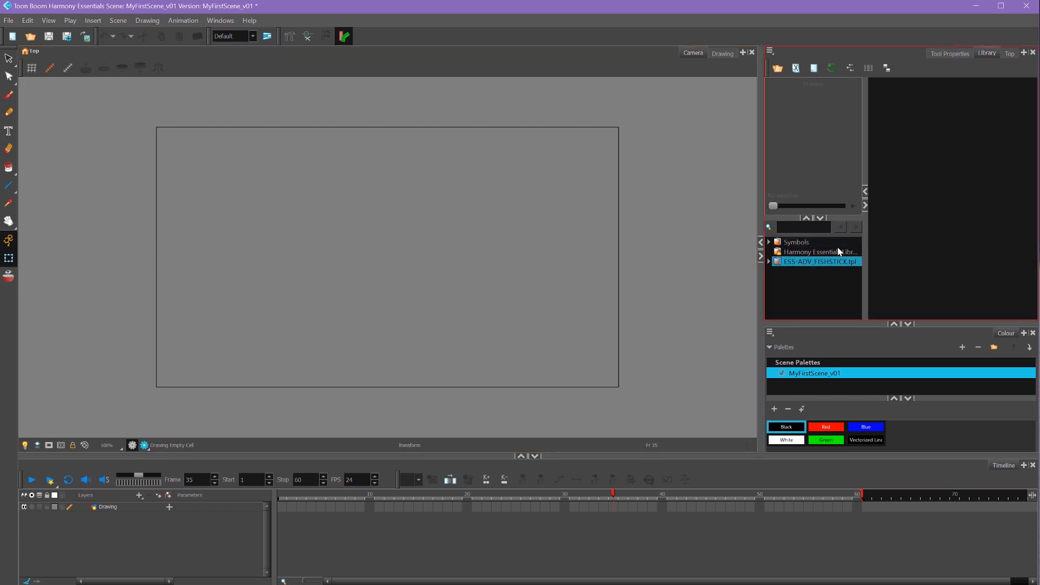
right_click(813, 262)
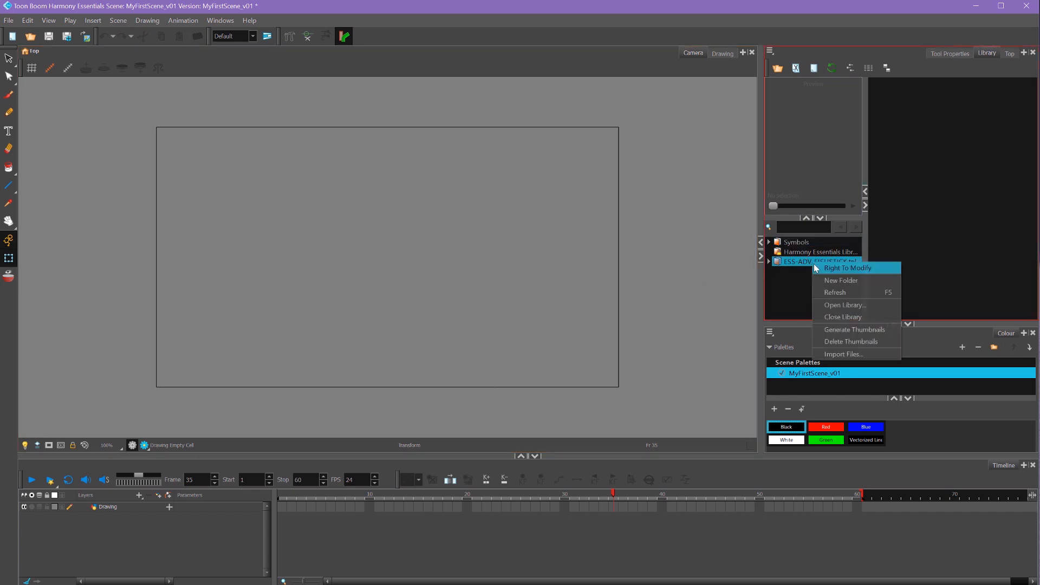
left_click(844, 317)
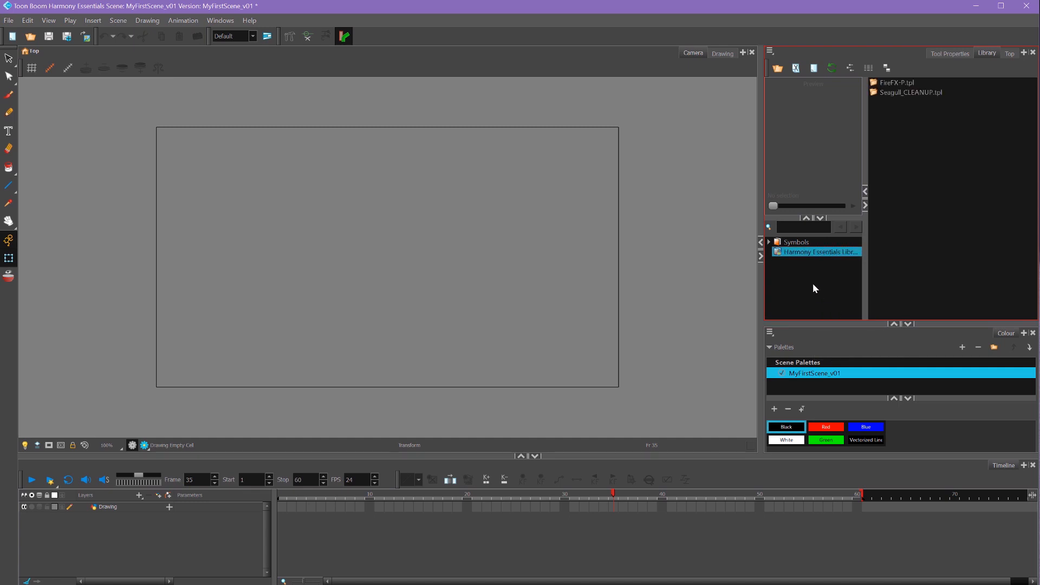
Open the ASSETS folder from Examples as a library
right_click(803, 277)
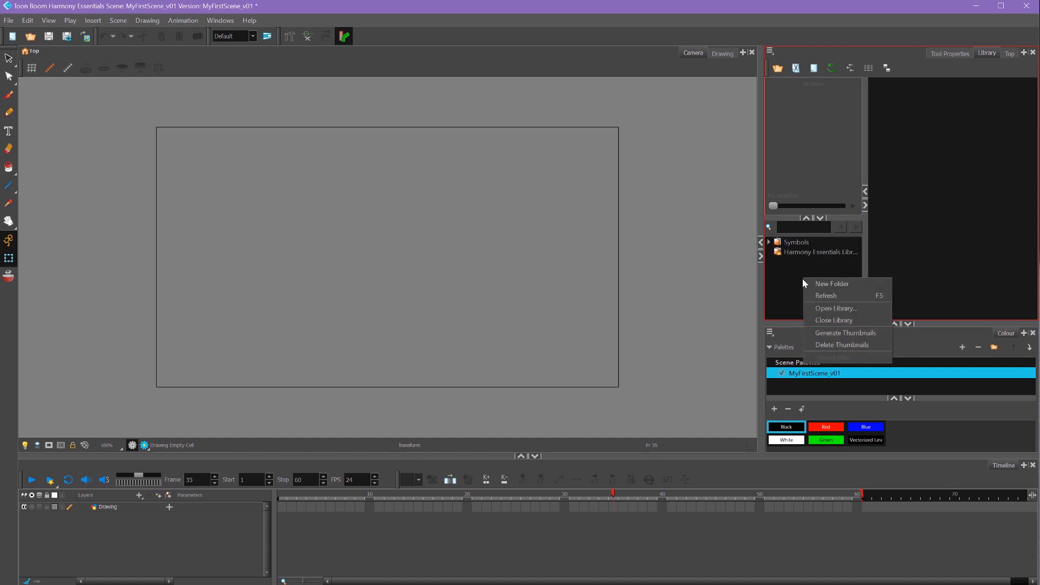
left_click(836, 310)
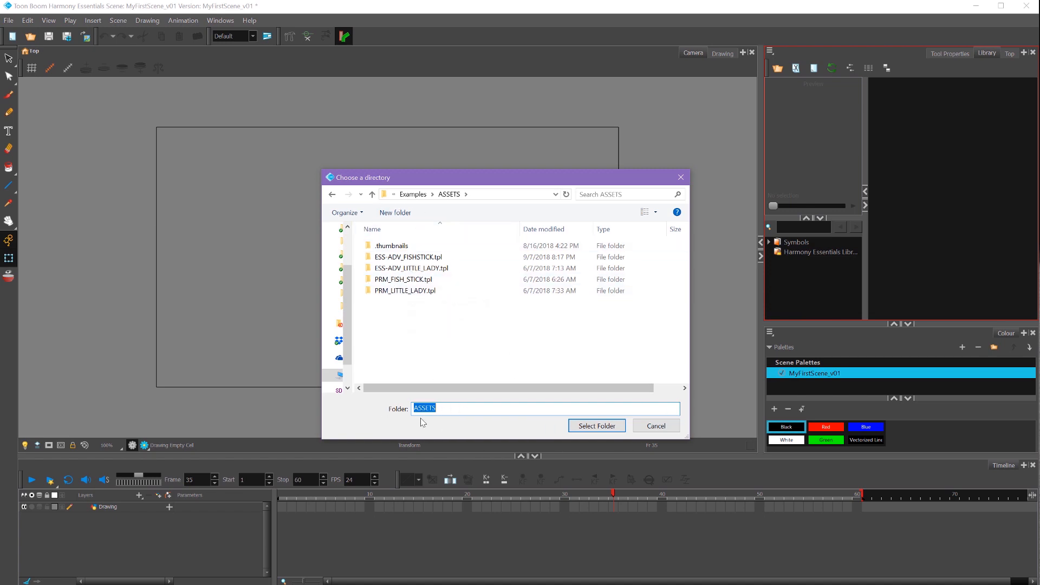
left_click(598, 427)
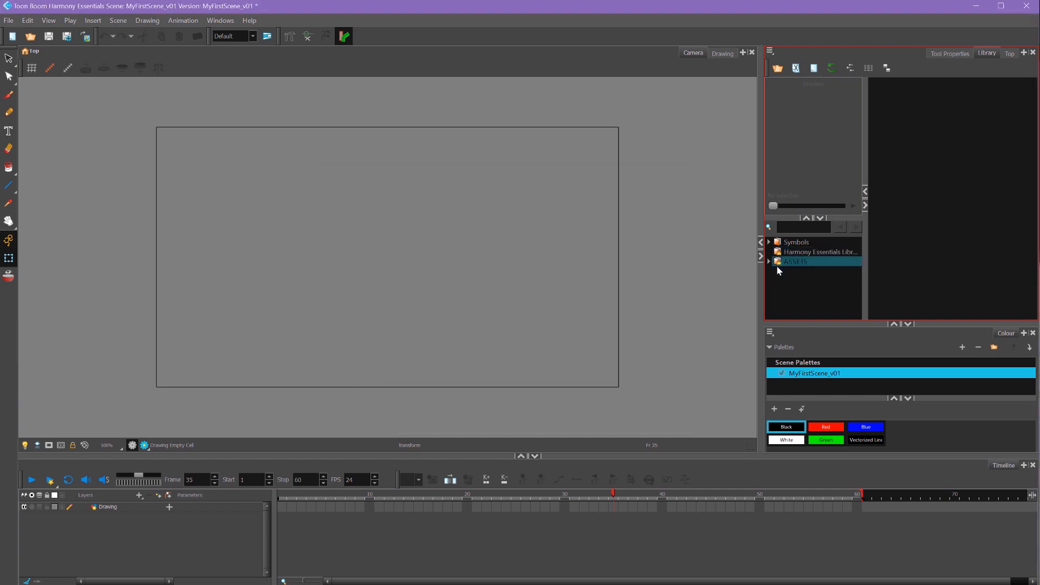
Add the ESS-ADV_FISHSTICK.tpl template from the ASSETS library to the timeline as new layers
left_click(787, 263)
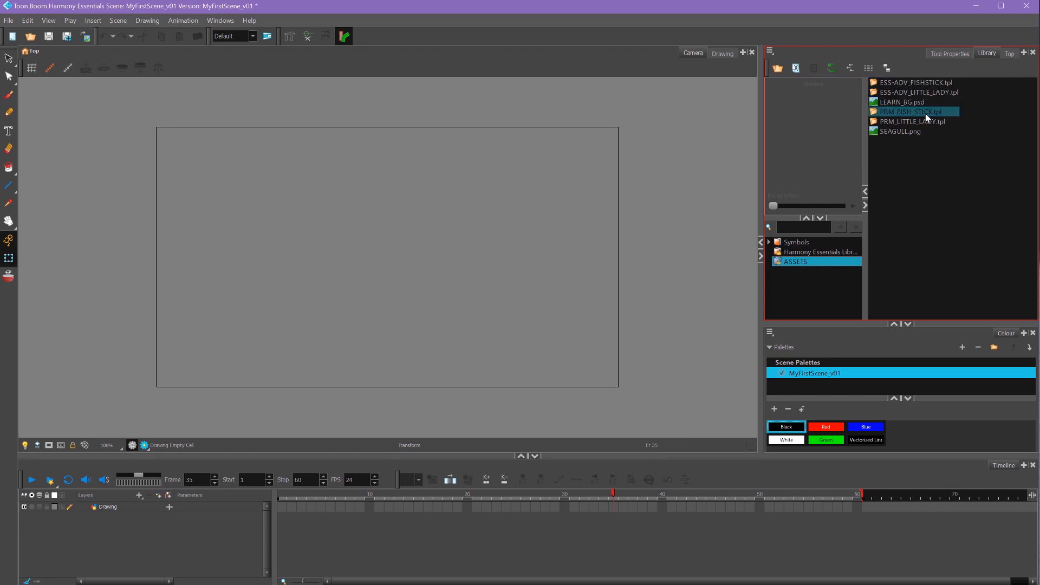
left_click(942, 83)
left_click_drag(949, 86, 126, 502)
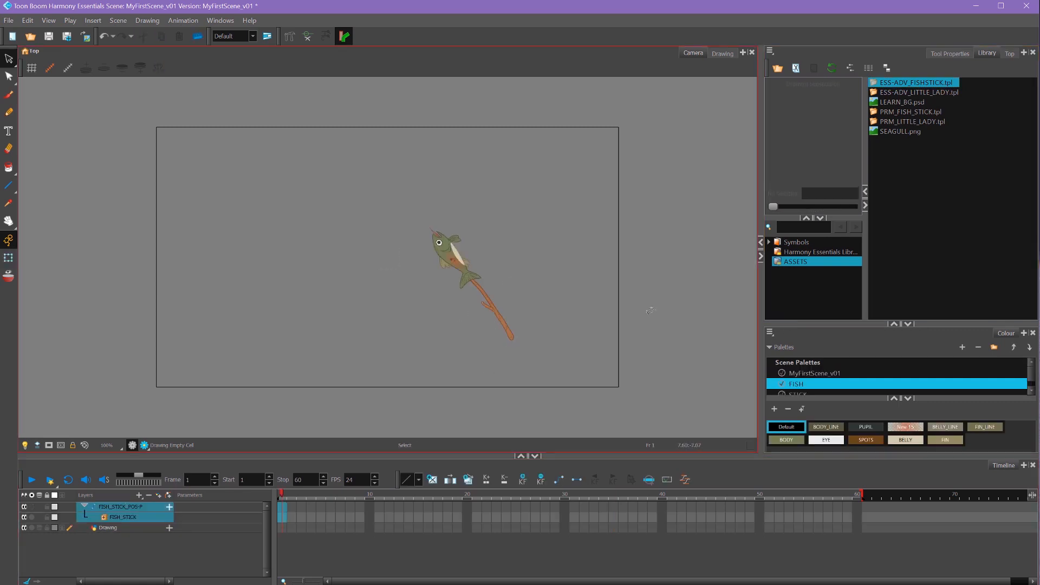
Try to store a timeline layer in the ASSETS library as a template
mouse_move(106, 530)
left_mouse_down()
mouse_move(143, 557)
mouse_move(117, 512)
mouse_move(793, 275)
mouse_move(931, 203)
mouse_move(931, 217)
mouse_move(928, 189)
left_mouse_up()
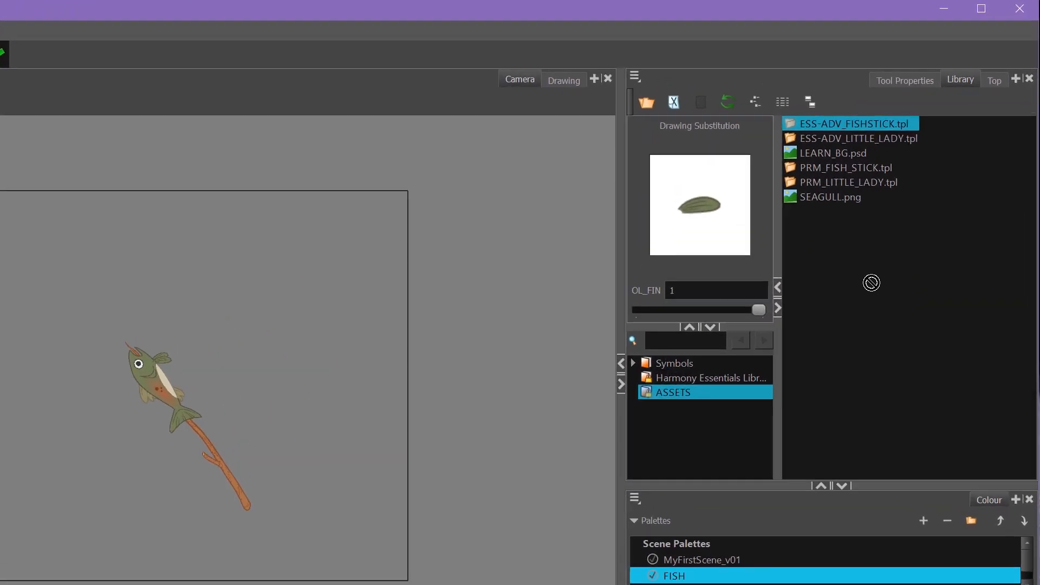
Grant the right to modify for the ASSETS library
left_click_drag(871, 282, 837, 372)
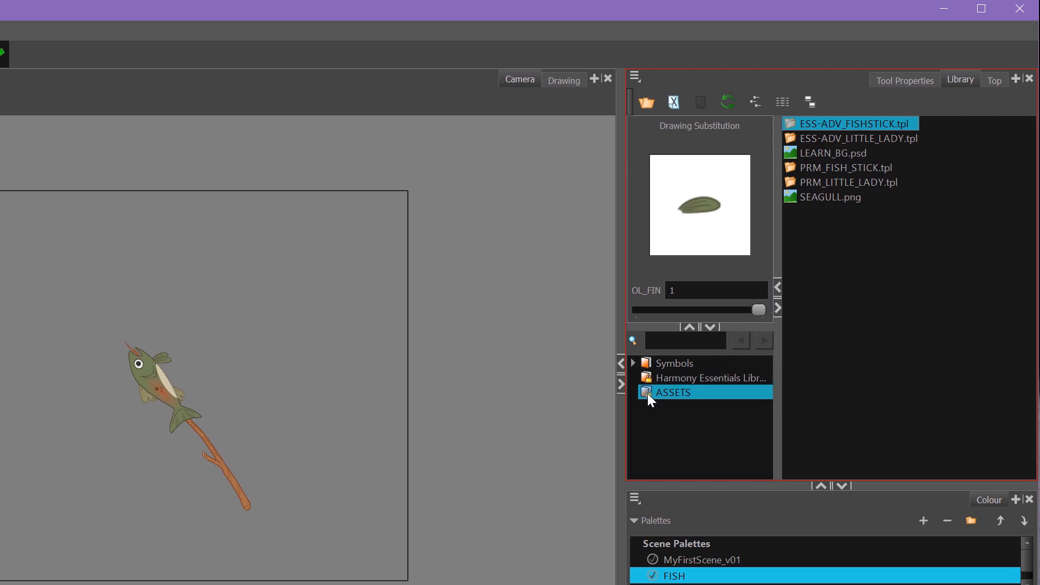
right_click(649, 394)
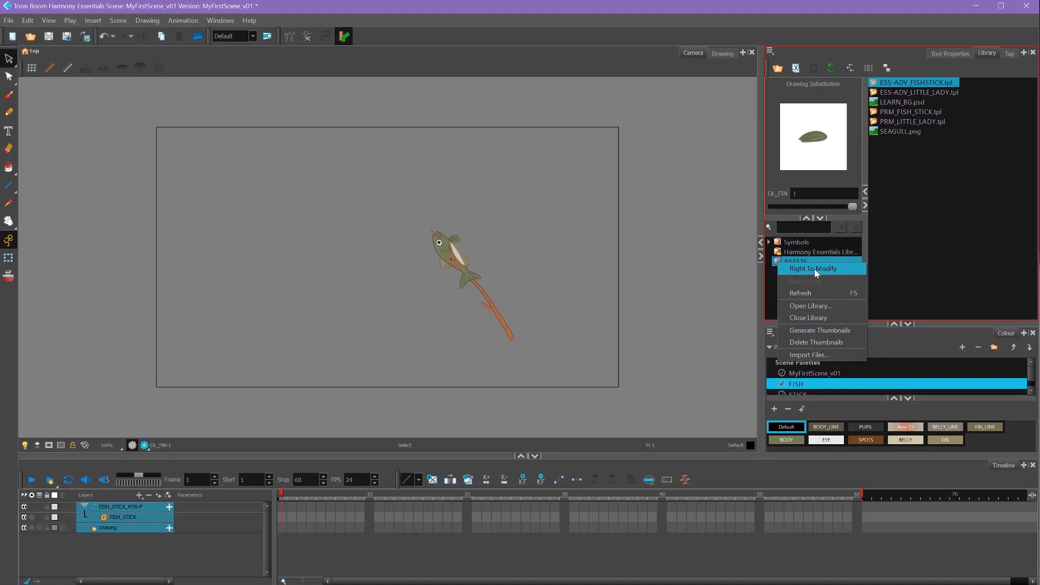
left_click(814, 268)
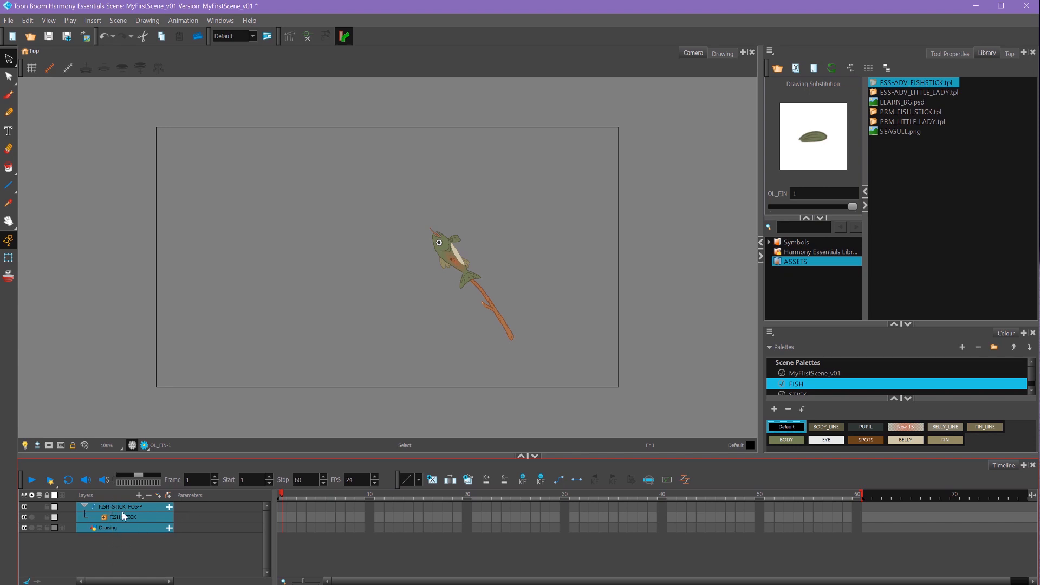
Store the selected fish stick layers in the ASSETS library as EXAMPLE.tpl and check the new template in its File Explorer folder
left_click_drag(126, 511, 937, 186)
type("EXAM.tpl")
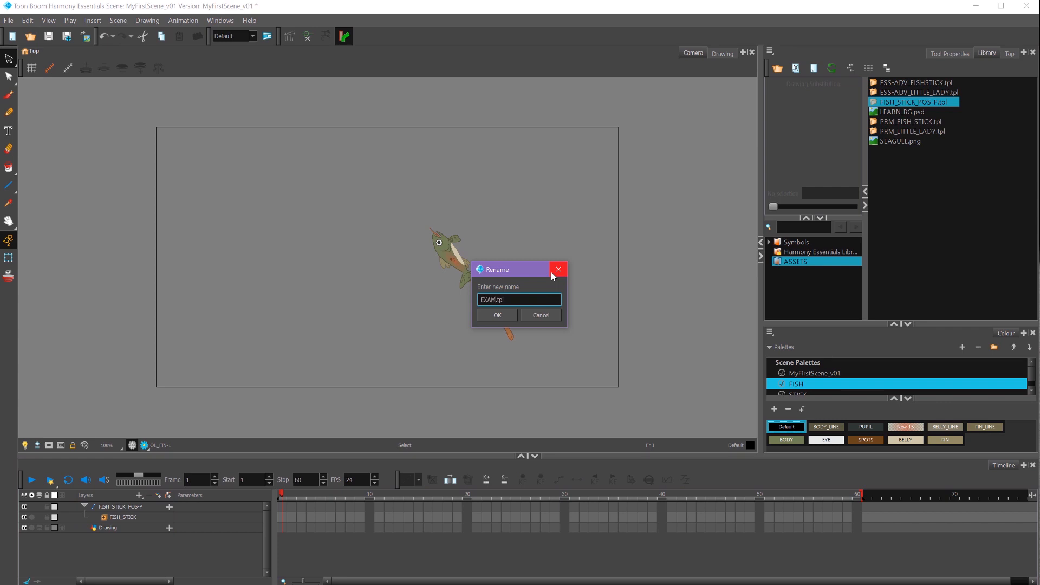
type("PLE")
key("Return")
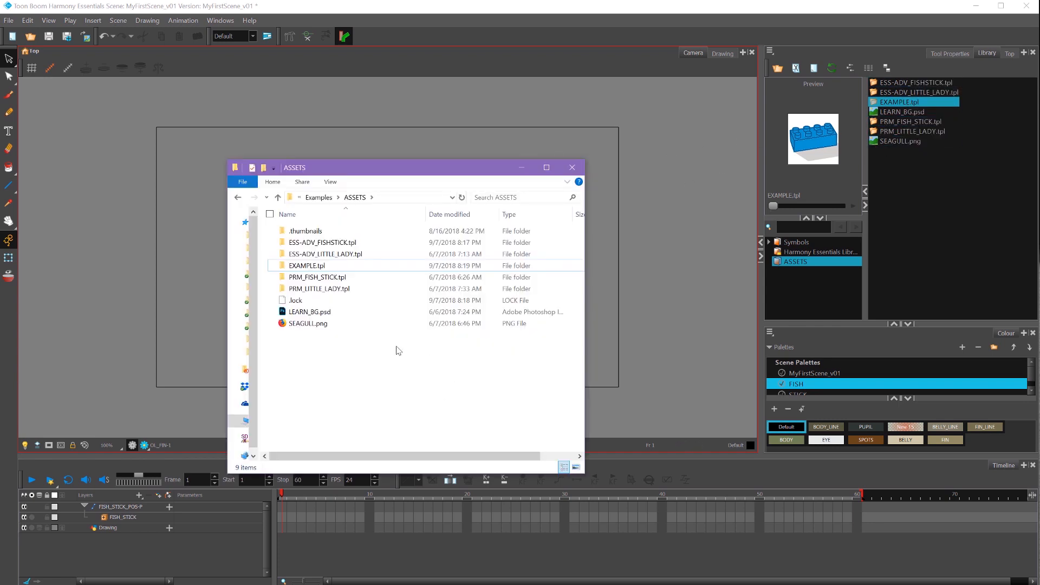
left_click(337, 267)
left_click(572, 168)
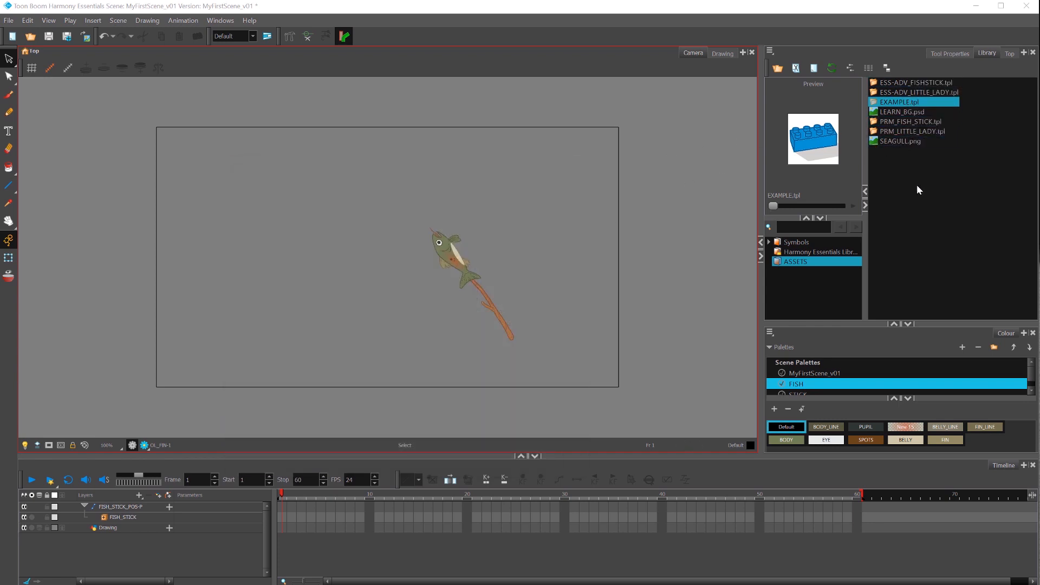
Delete the EXAMPLE.tpl template from the ASSETS library
right_click(897, 104)
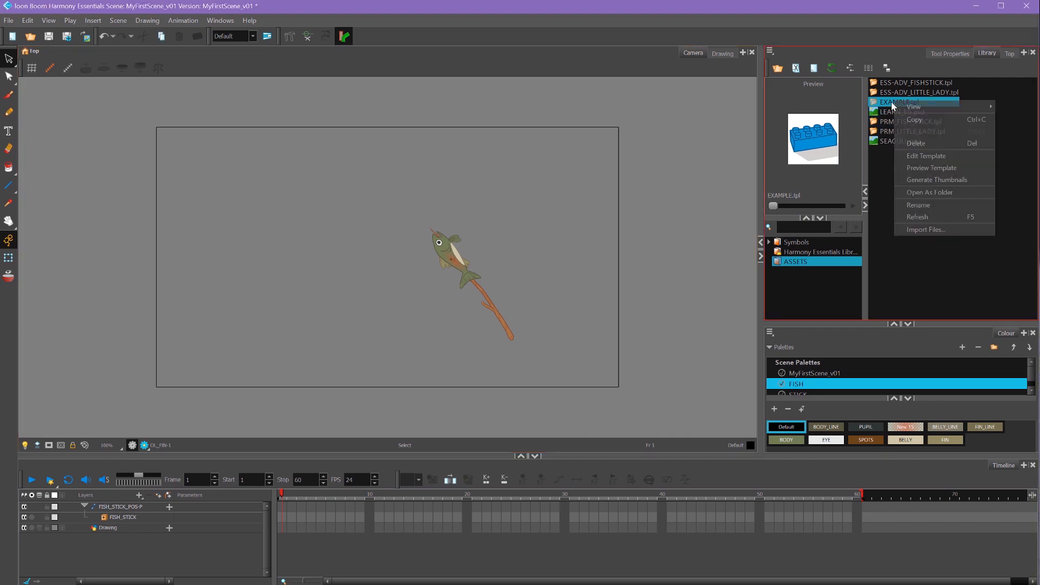
left_click(975, 148)
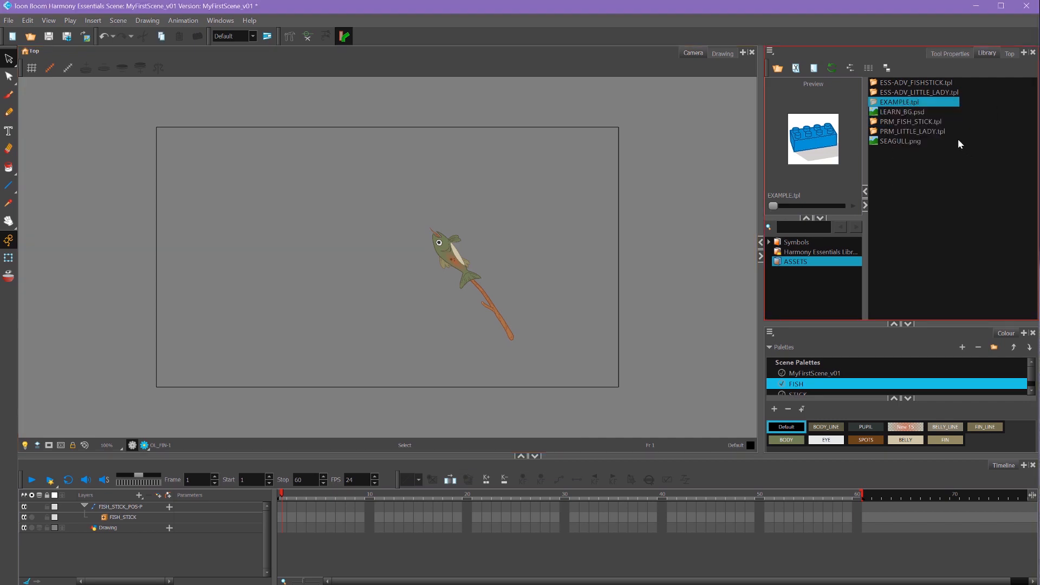
Close the ASSETS library and examine the remaining contents of the ASSETS folder in File Explorer
right_click(781, 265)
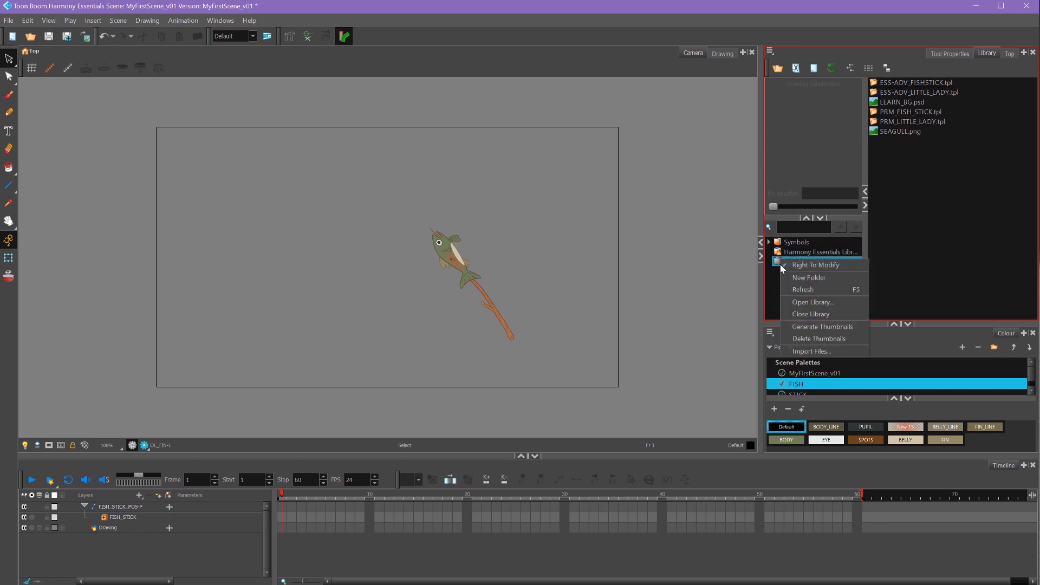
left_click(811, 314)
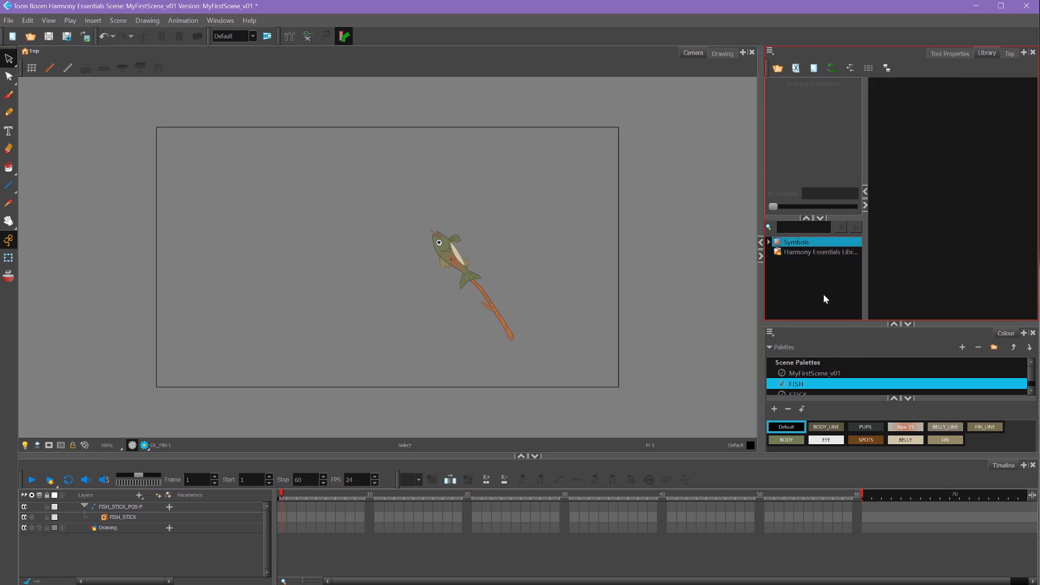
key("alt+Tab")
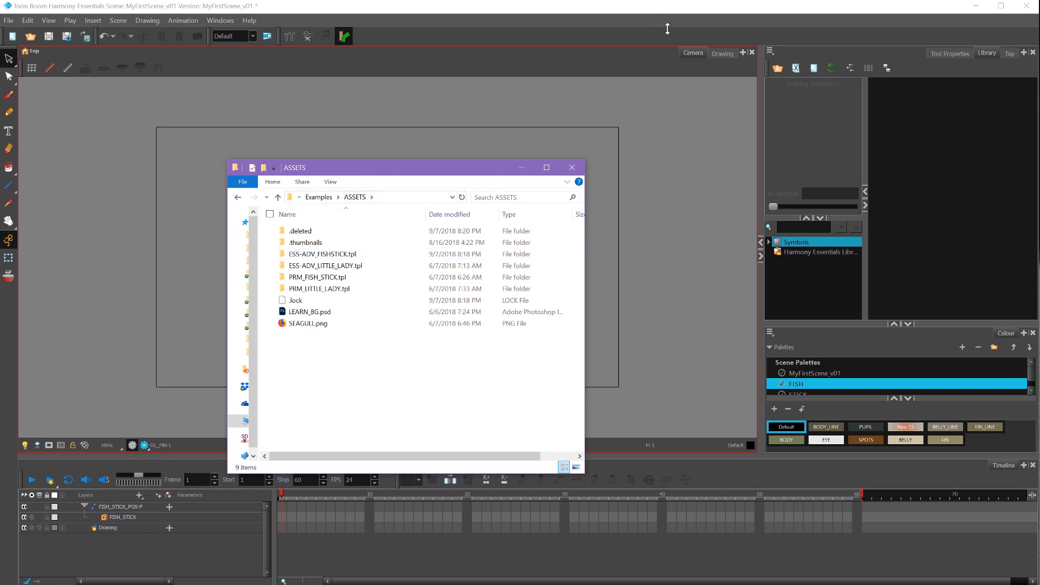
left_click(571, 169)
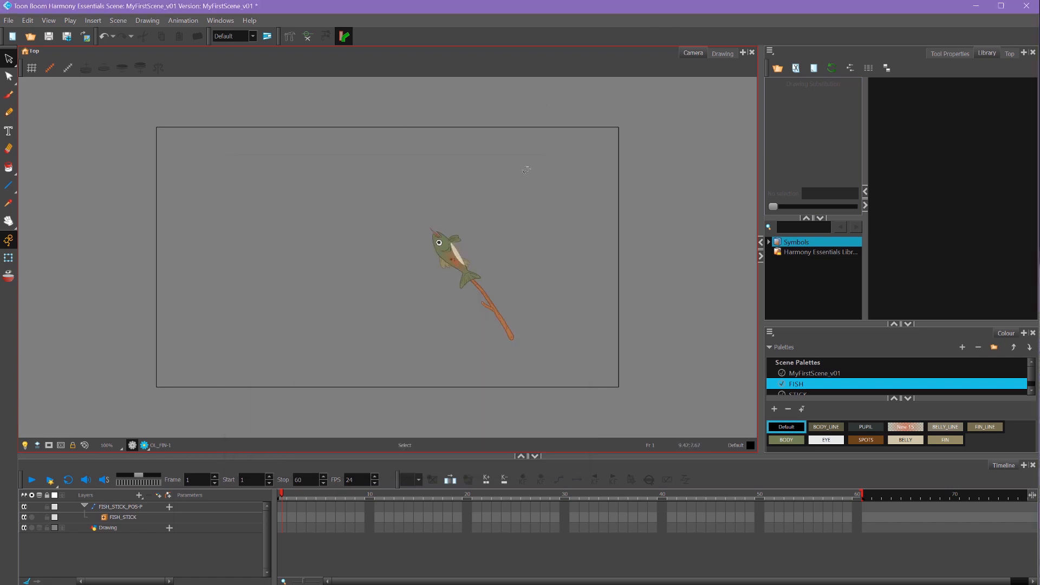